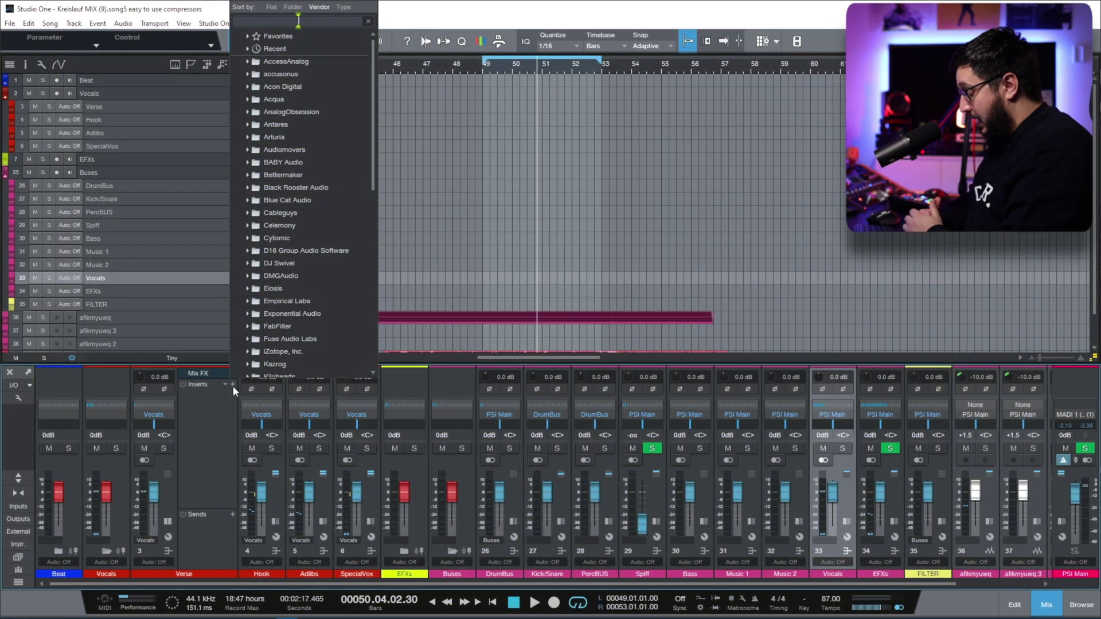
Step: Search the plug-ins for "rvox" and insert RVox Stereo on the Verse channel
type("comp")
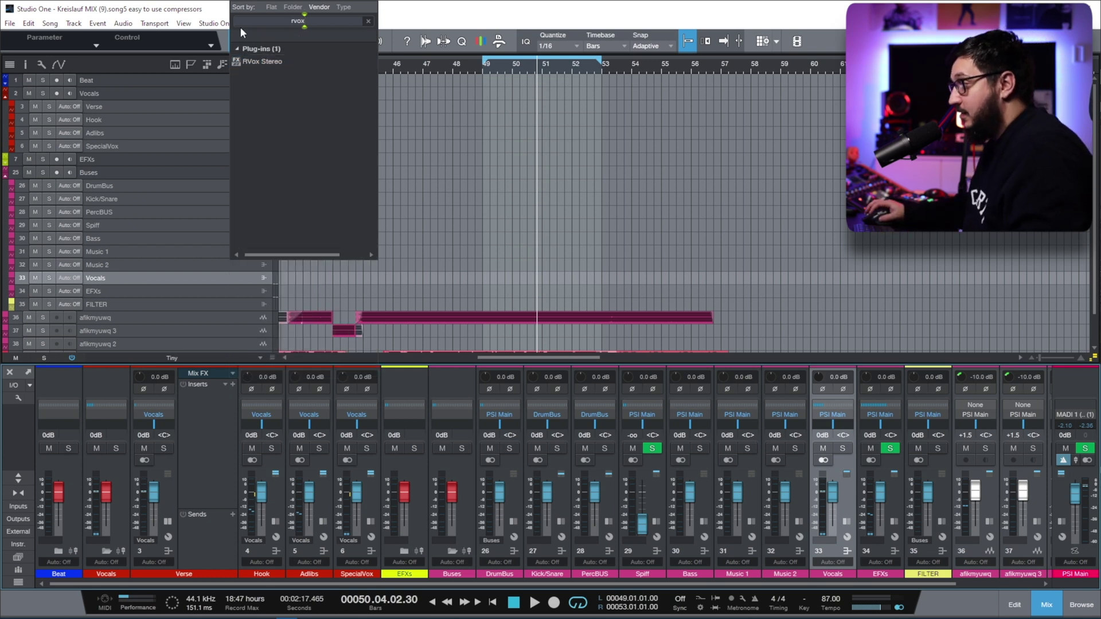
key("Escape")
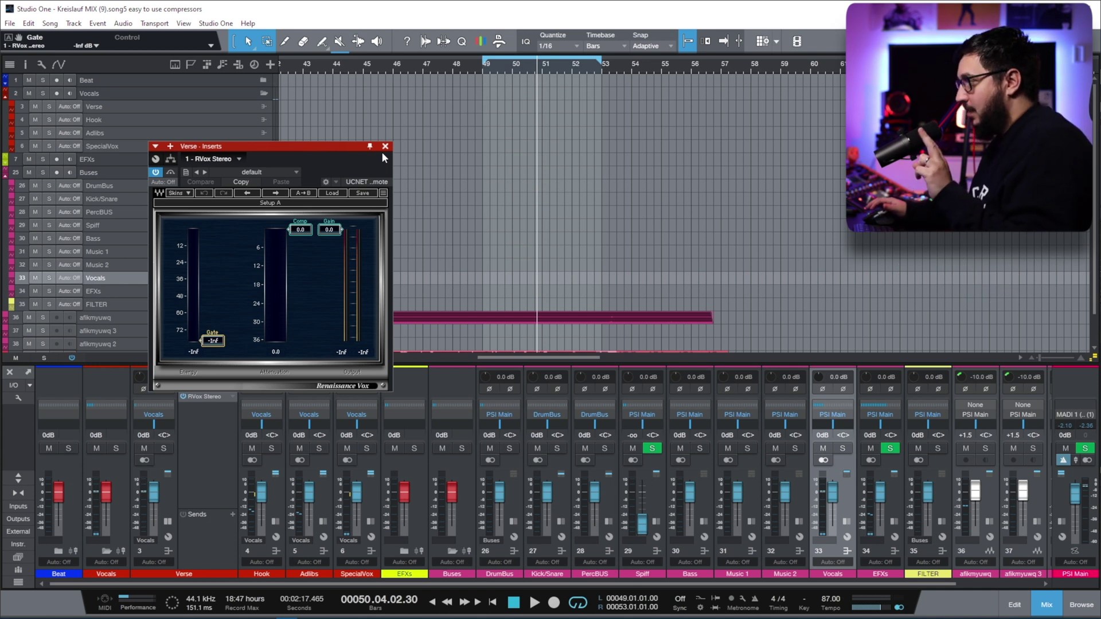
Step: Try an RVox gate threshold of about -37 dB, and return the gate to -Inf
left_click_drag(213, 341, 213, 284)
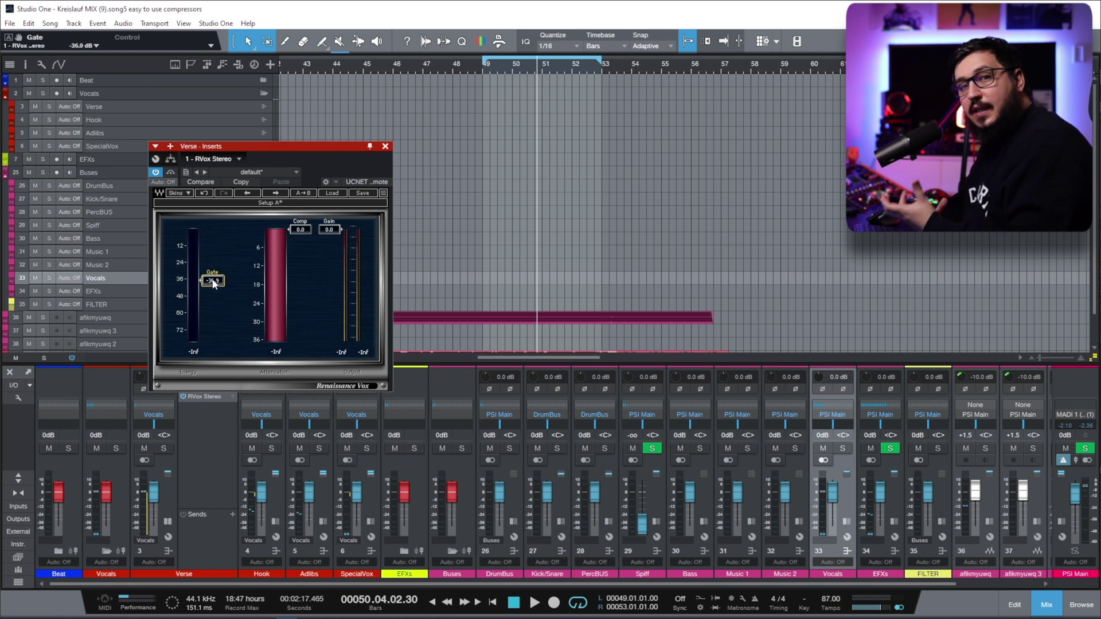
scroll(616, 215, "down", 2)
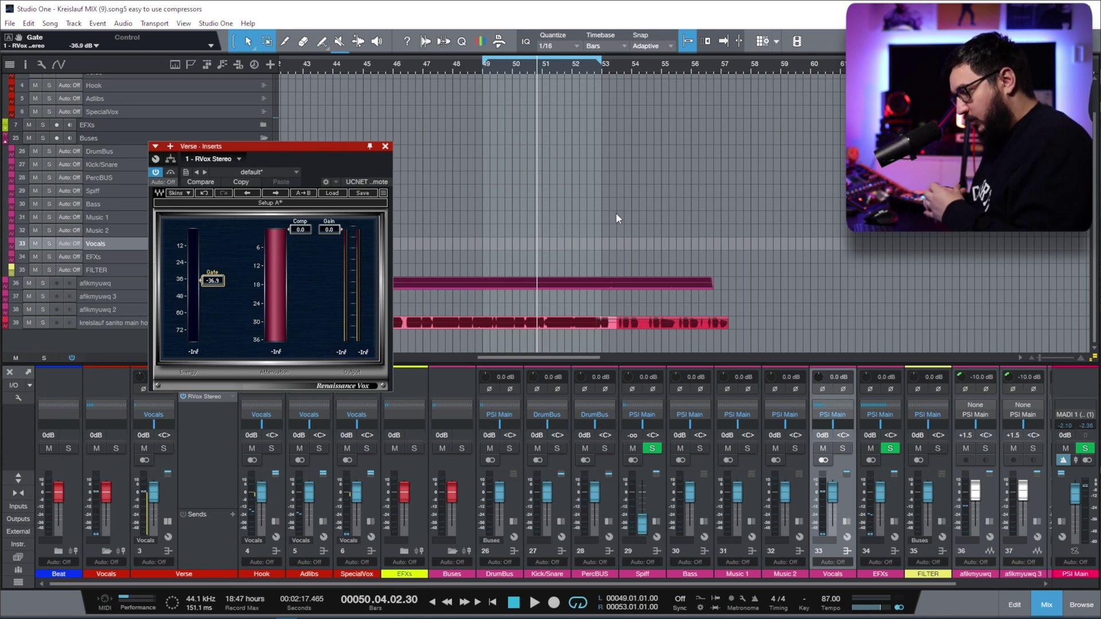
left_click_drag(213, 280, 212, 340)
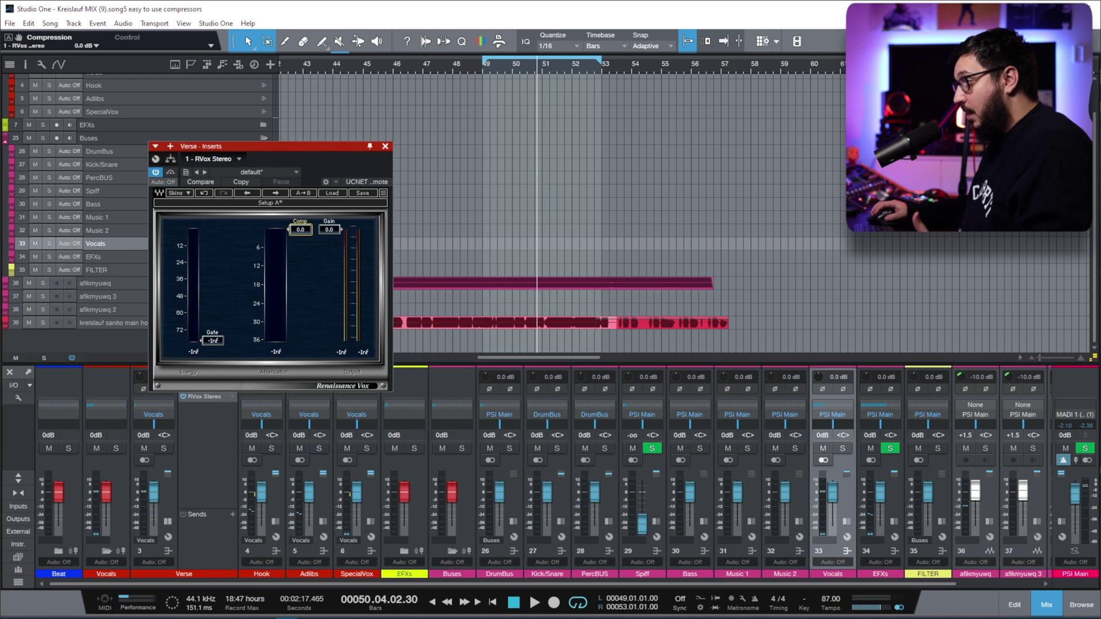
Step: Try RVox compression at about -16.9 and gain at about -9.2, and reset both controls to their defaults
left_click(329, 230)
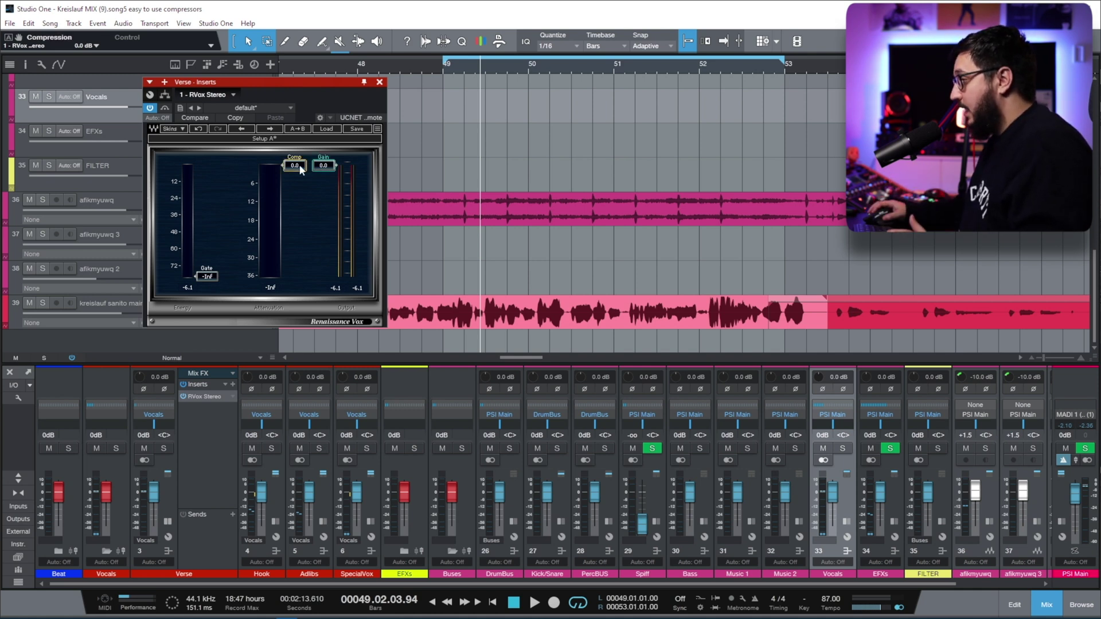
left_click_drag(294, 168, 328, 199)
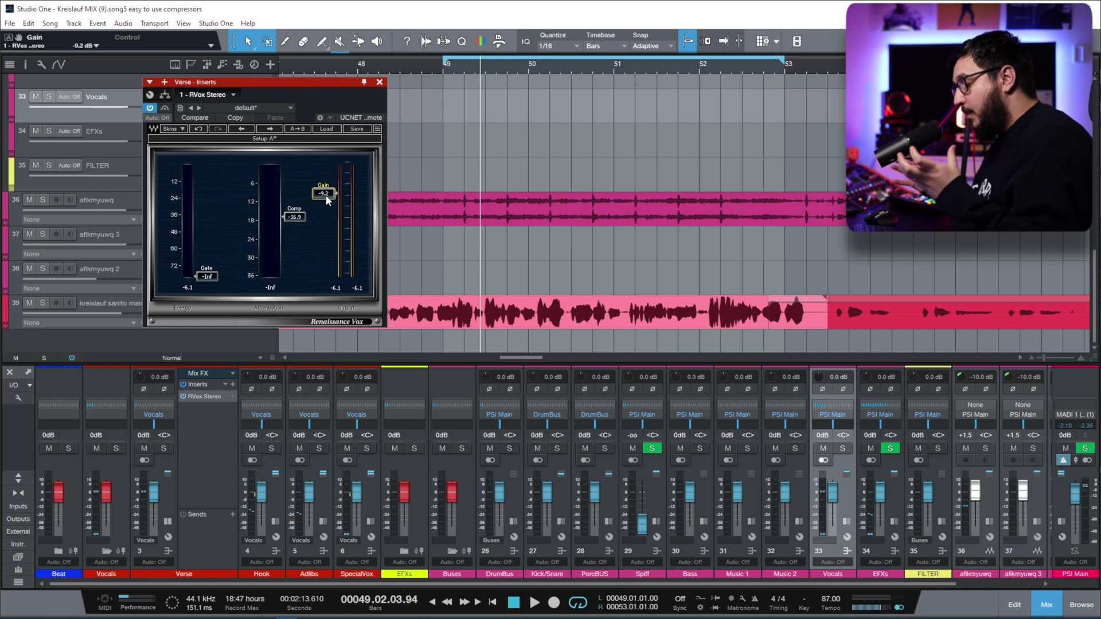
left_click(296, 216, "alt")
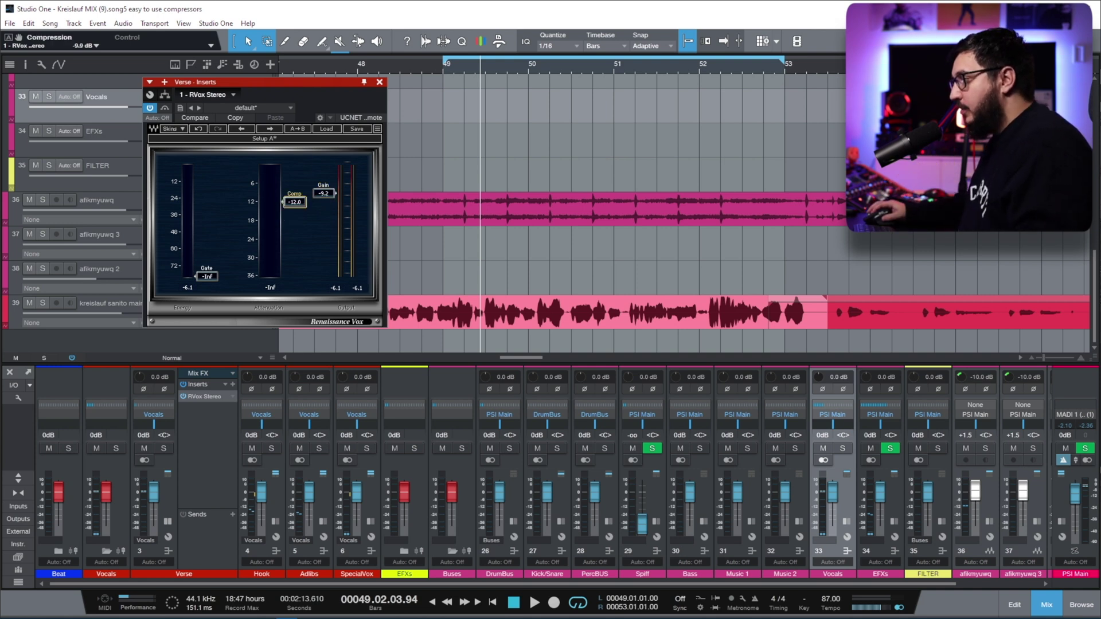
left_click(319, 193, "alt")
Step: Play the looped section and set the RVox compression to -8.0 and its gain to about -6.0 dB
key("space")
left_click_drag(325, 166, 325, 190)
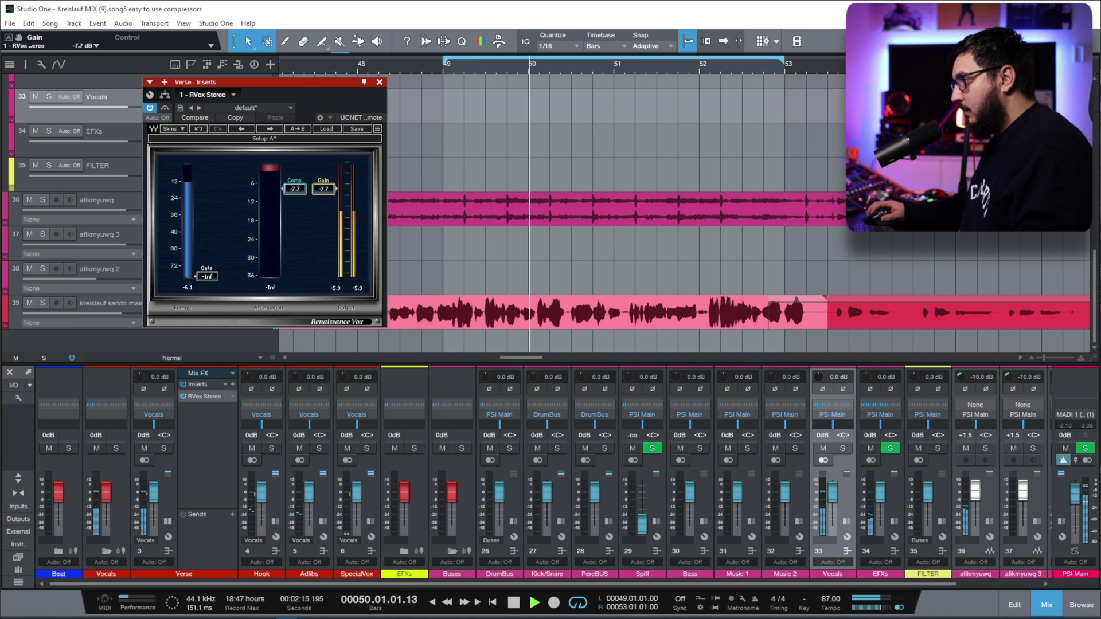
left_click_drag(319, 226, 324, 185)
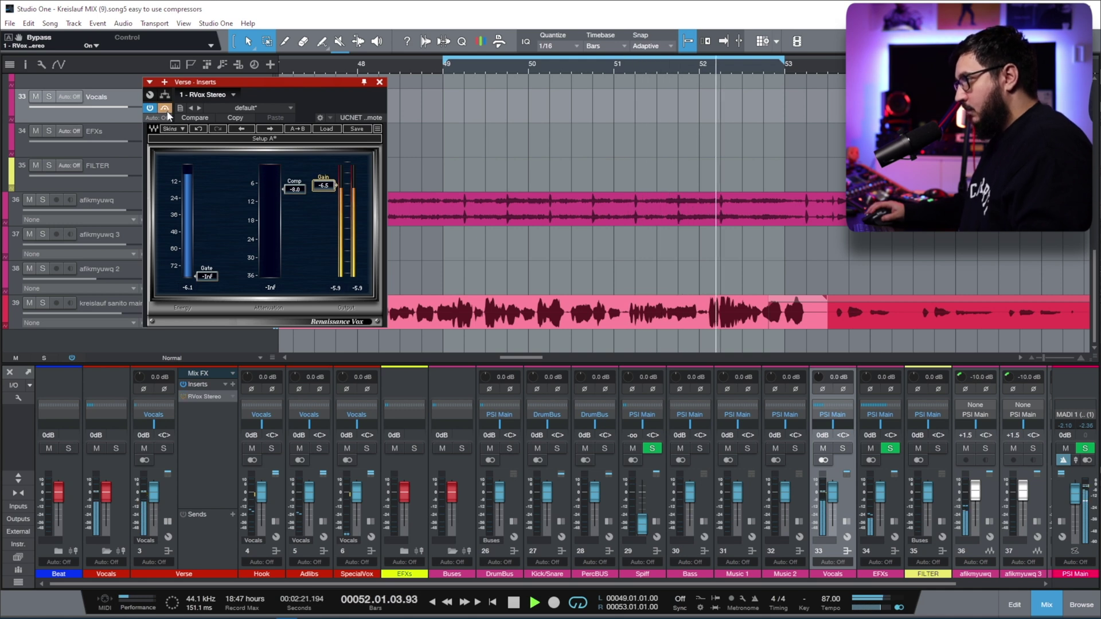
left_click_drag(320, 187, 320, 185)
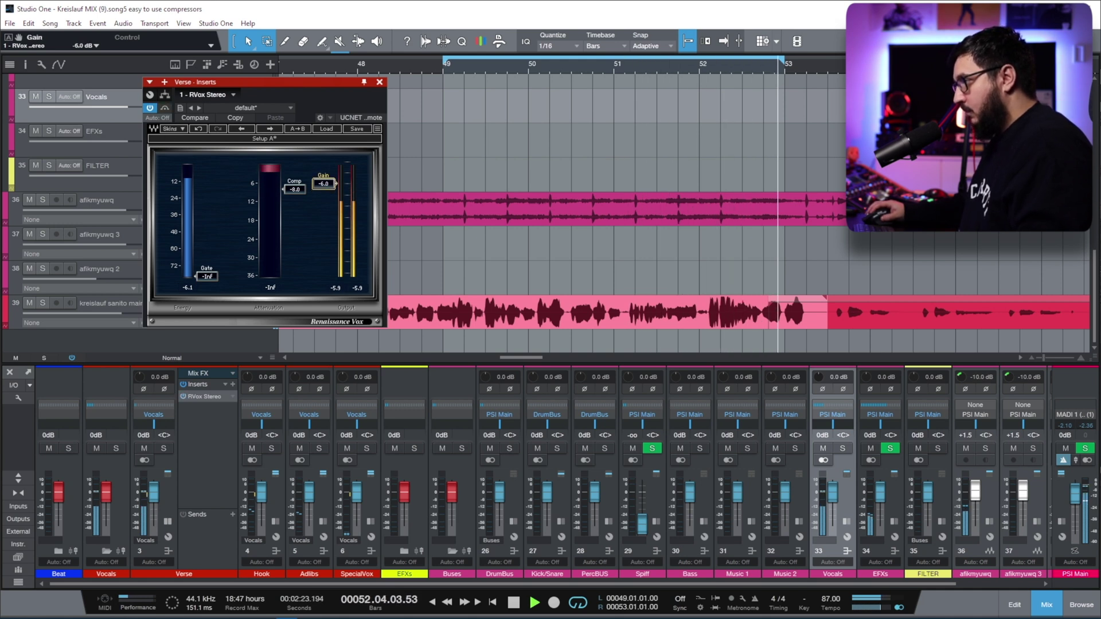
Step: Compare the vocal with RVox bypassed and active, and set the RVox gain to -4.5 dB
left_click(166, 108)
left_click(165, 109)
mouse_move(324, 187)
left_mouse_down()
mouse_move(335, 185)
mouse_move(323, 188)
left_mouse_up()
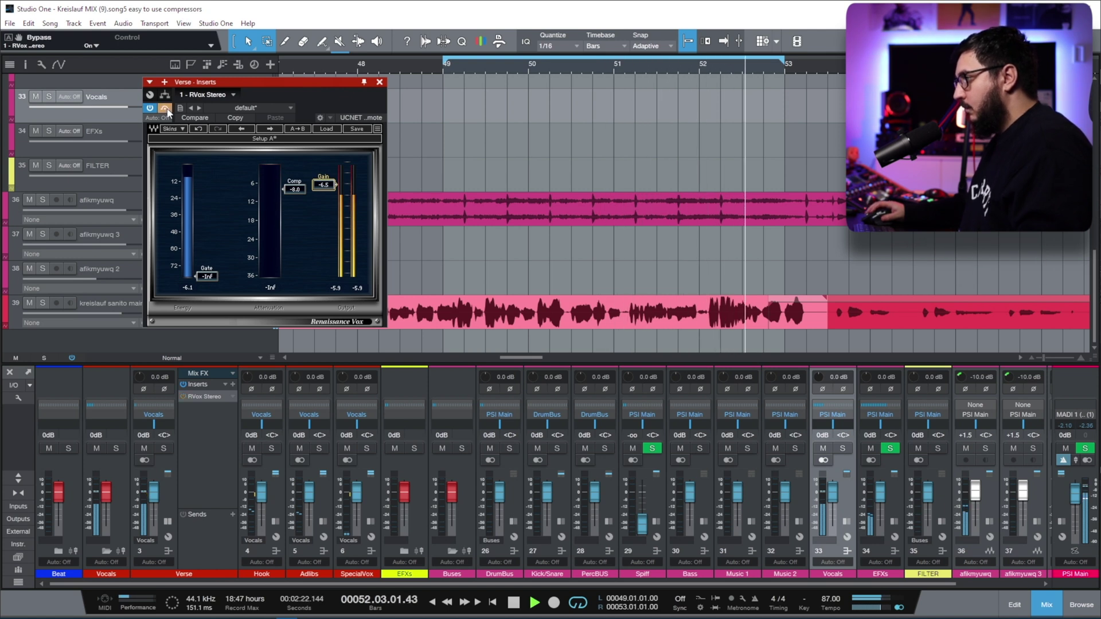
Step: Compare the looped vocal with RVox bypassed and active once more, and stop playback
left_click(206, 276)
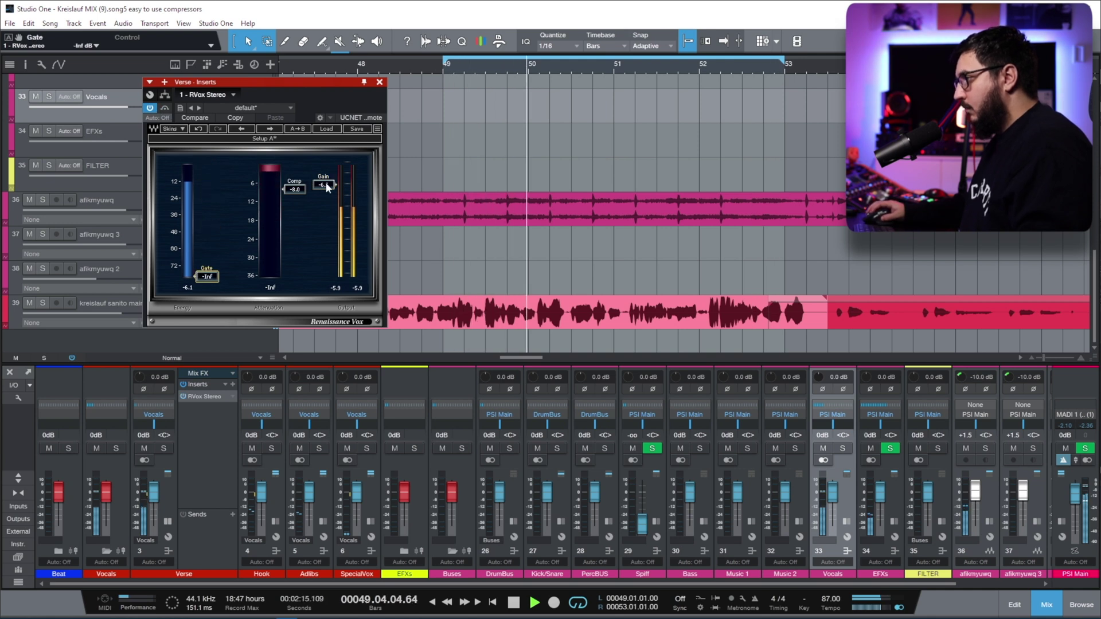
left_click(170, 108)
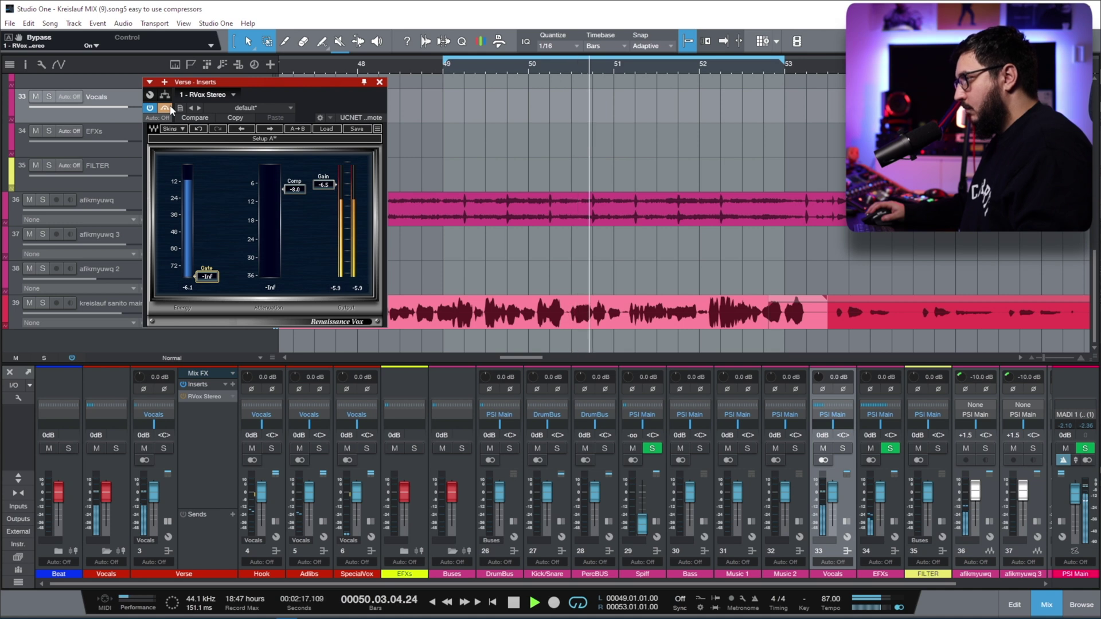
left_click(167, 108)
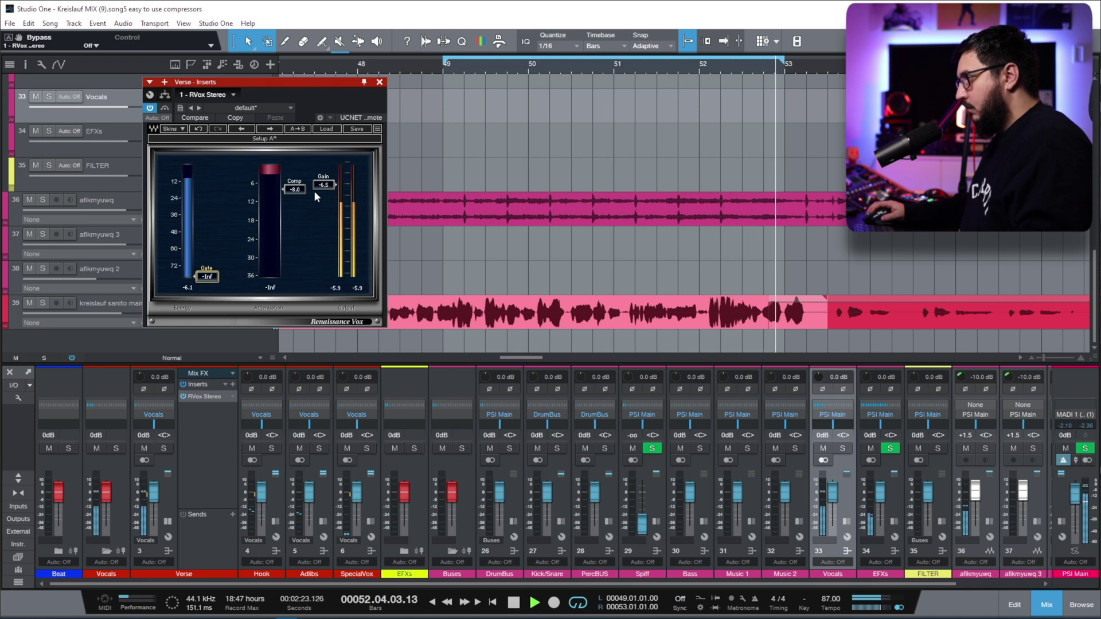
key("space")
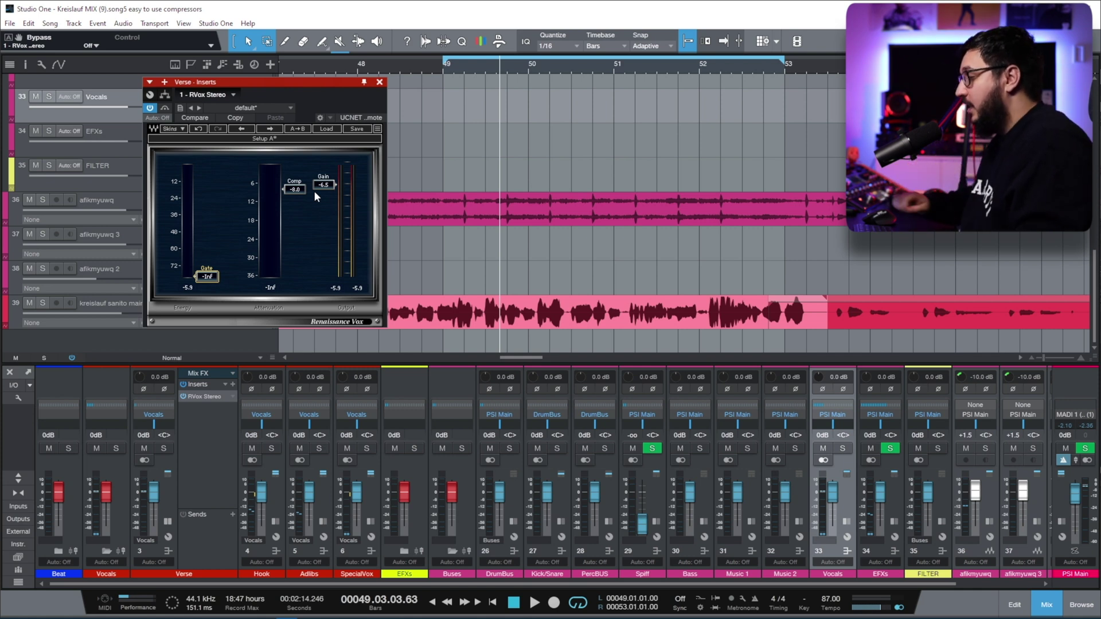
Step: Deactivate RVox Stereo on the Verse channel and insert CLA-2A Stereo below it
left_click(204, 396)
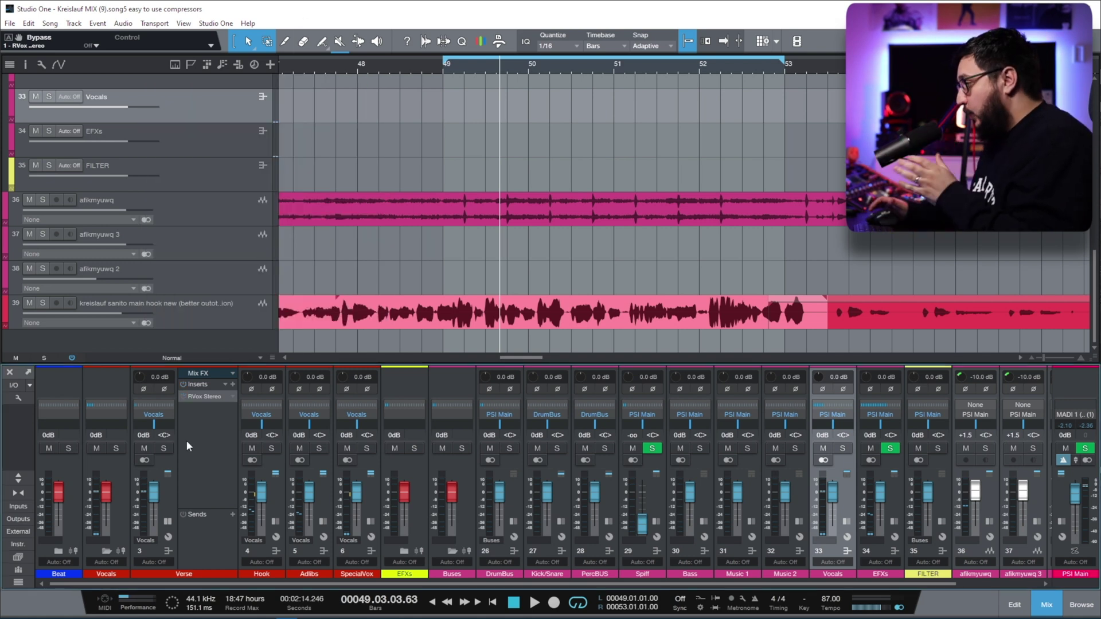
left_click(232, 384)
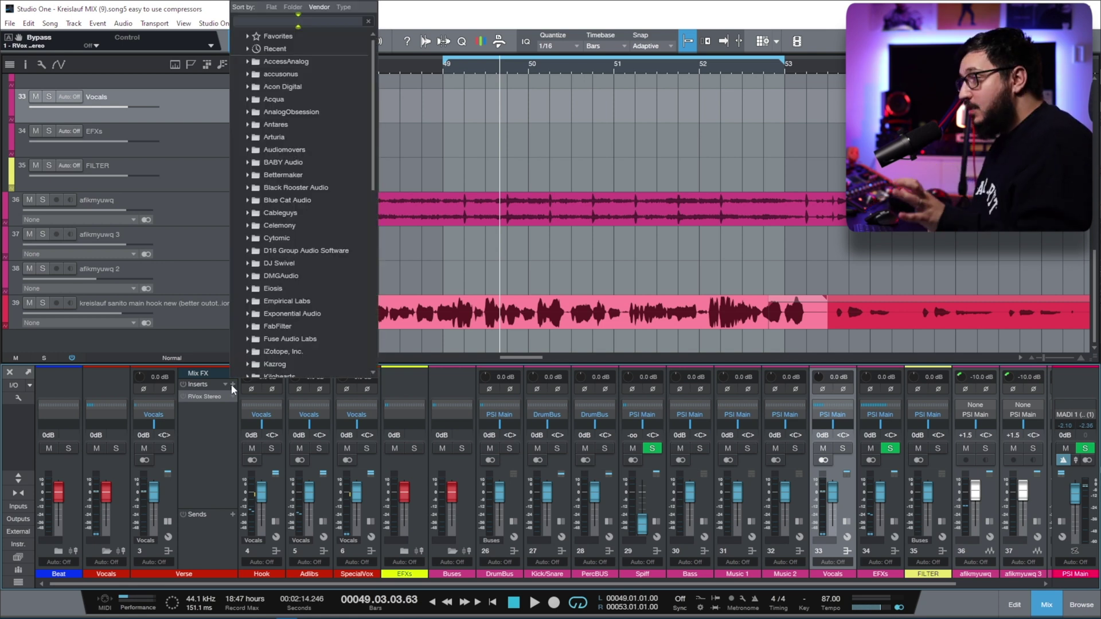
type("2a")
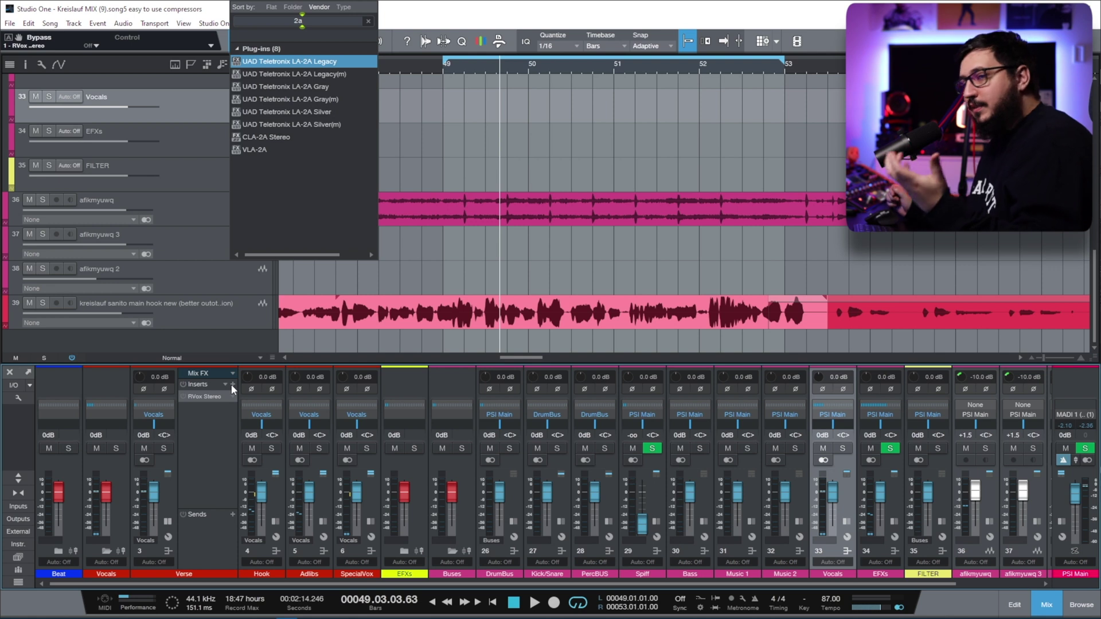
left_click(297, 140)
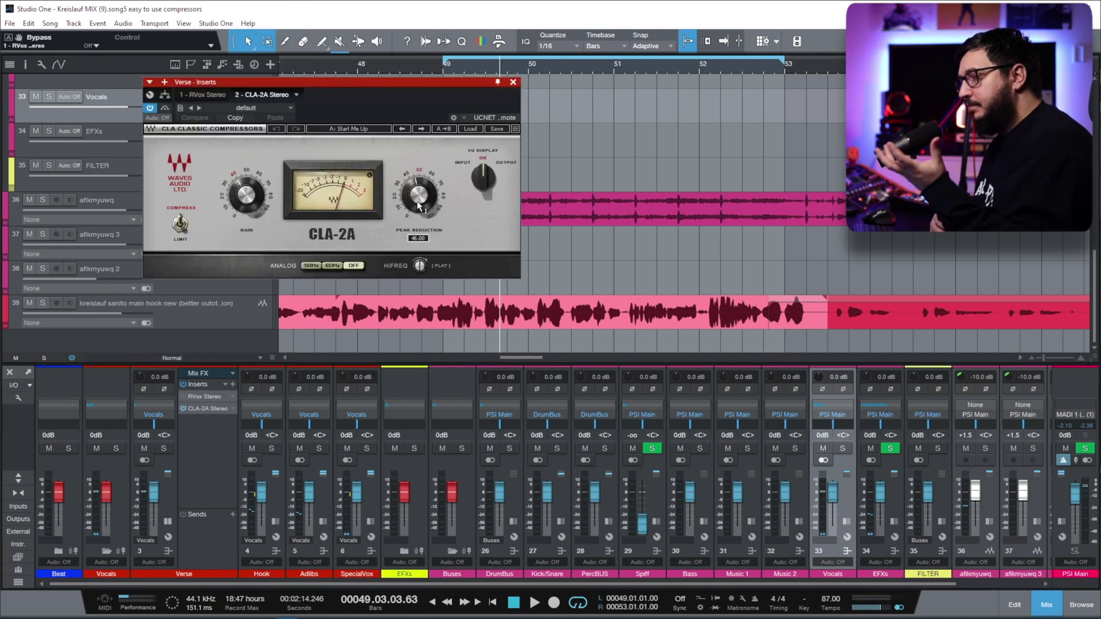
Step: Try the CLA-2A with gain at about 39 and peak reduction at about 66, switching to Limit and back to Compress
mouse_move(422, 270)
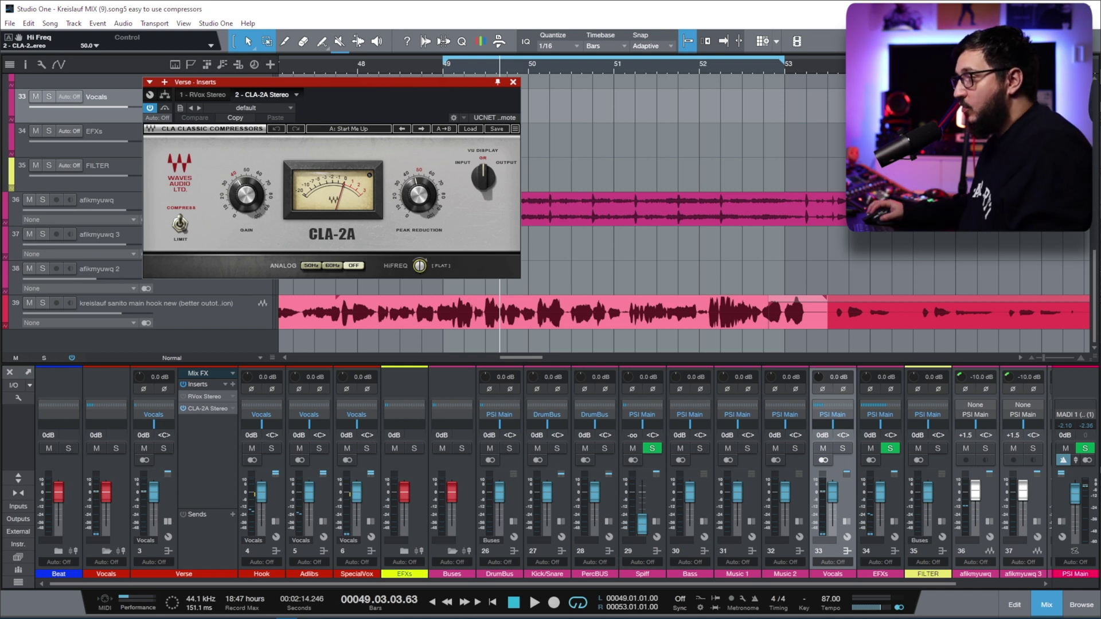
mouse_move(429, 199)
left_click_drag(249, 193, 249, 195)
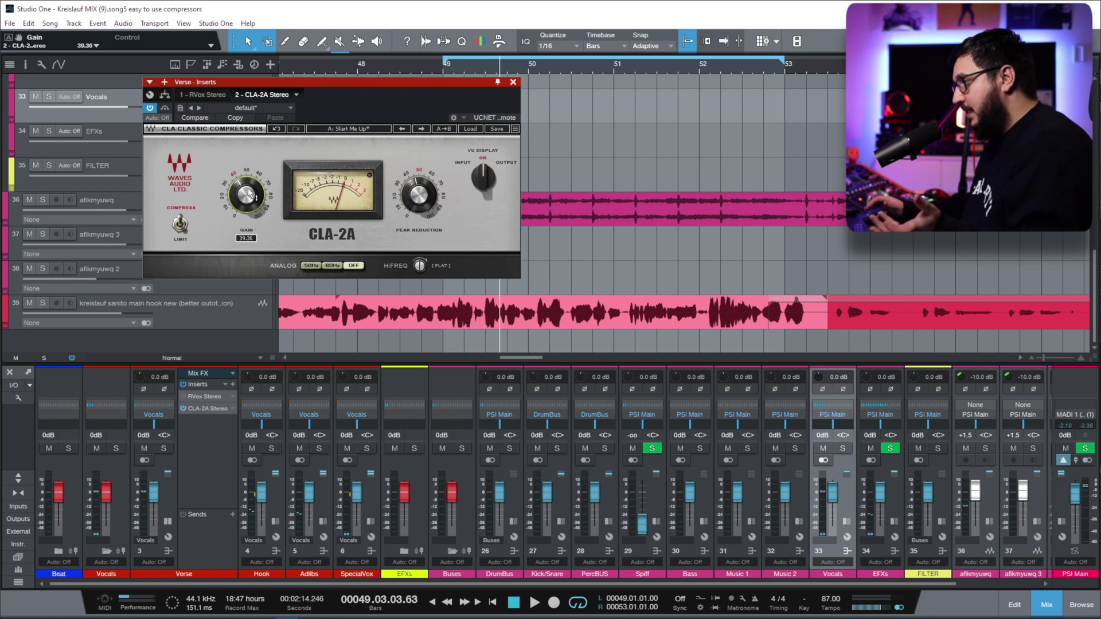
left_click_drag(419, 194, 408, 195)
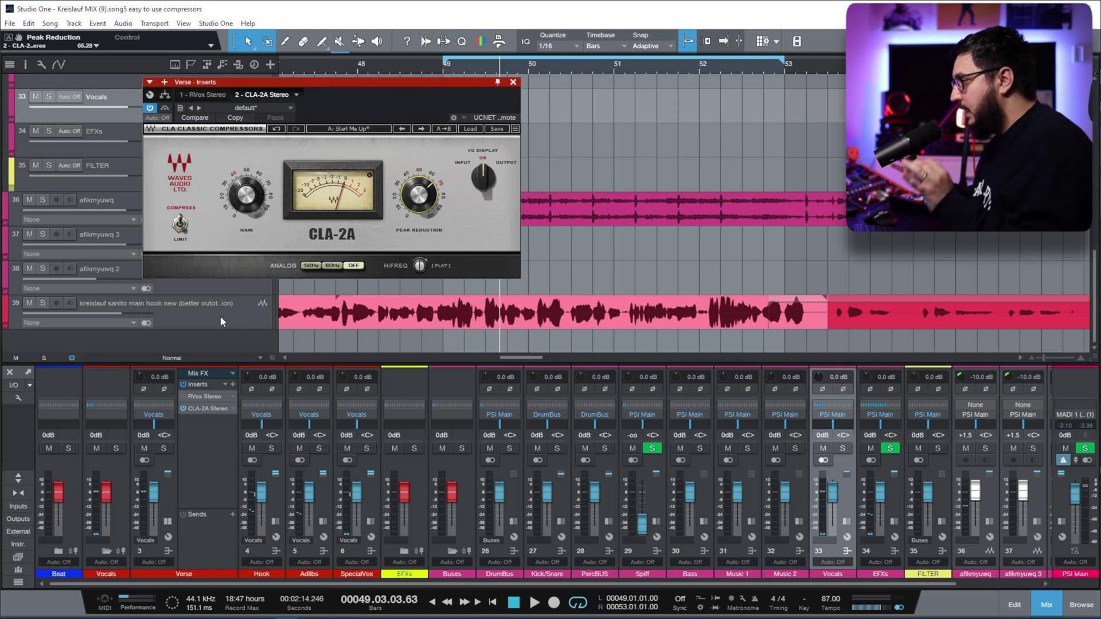
left_click(180, 226)
left_click(180, 226)
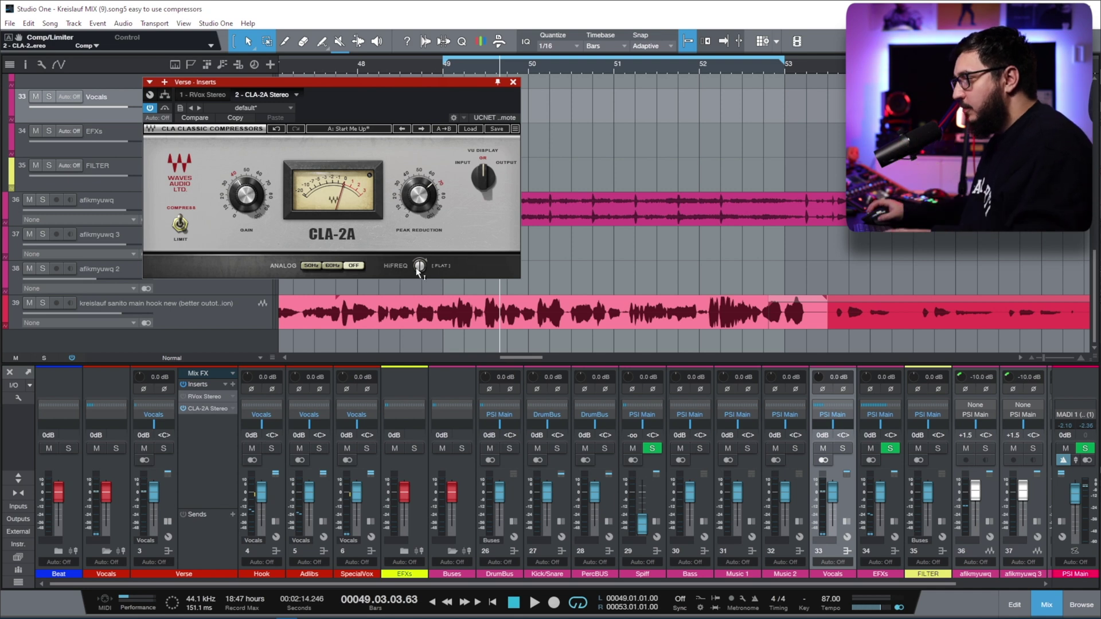
Step: Load the Full Reset factory preset in the CLA-2A and set peak reduction to about 40
left_click(470, 129)
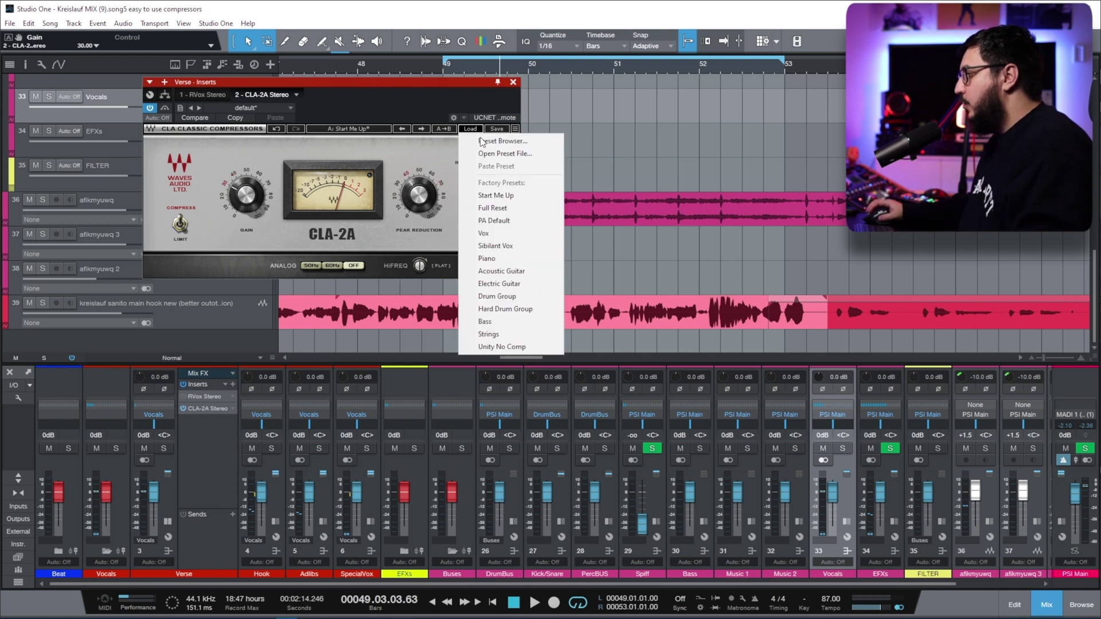
left_click(492, 207)
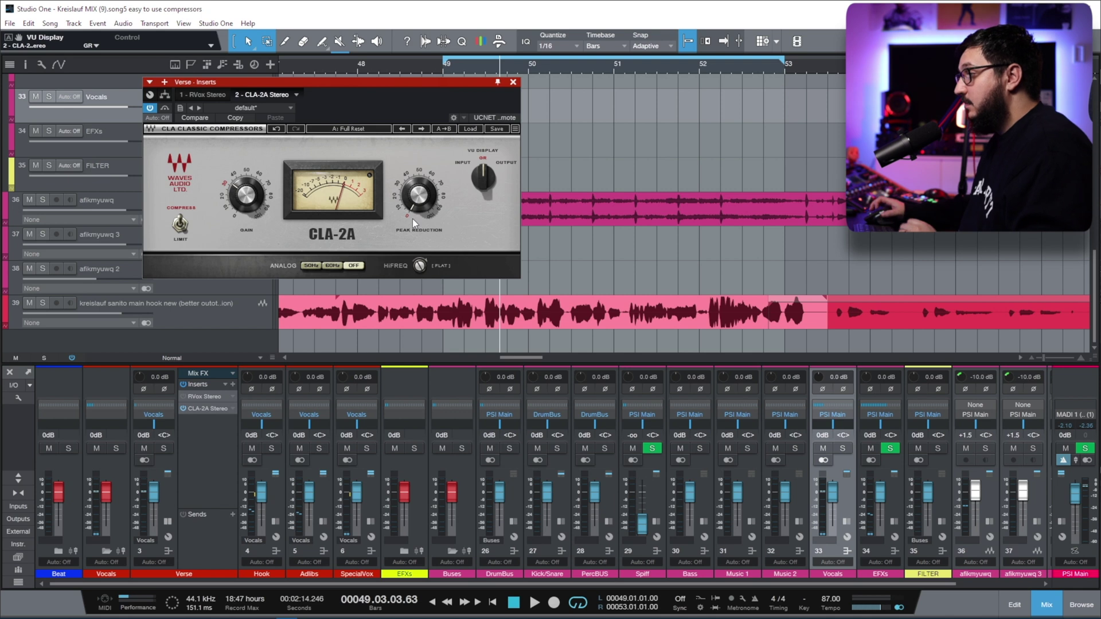
left_click_drag(442, 176, 441, 167)
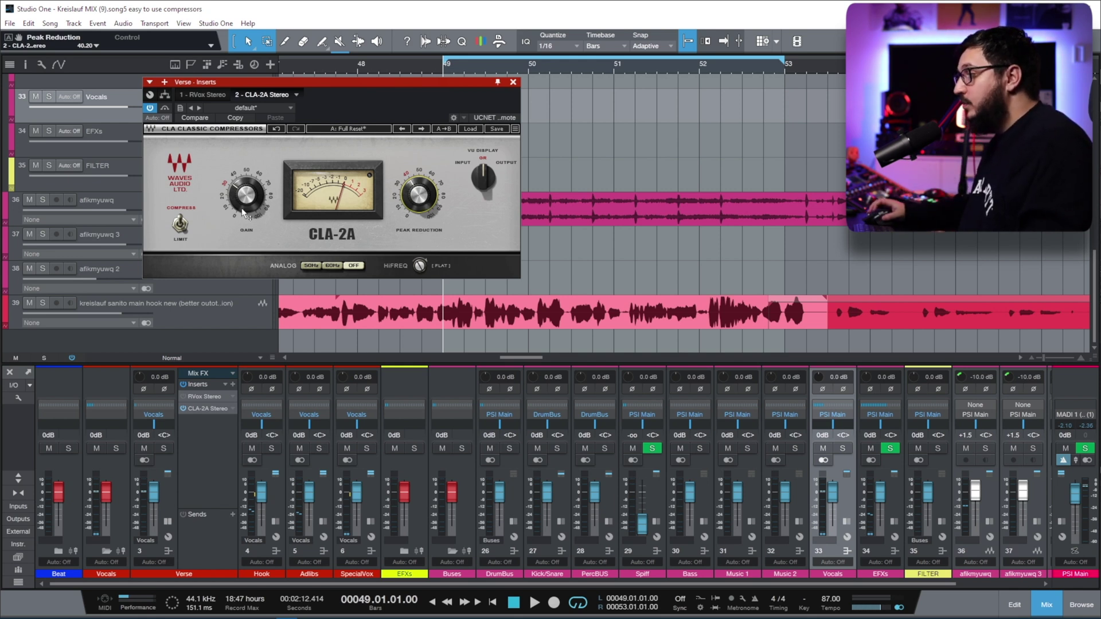
Step: Play the looped section and adjust the CLA-2A peak reduction to about 45
mouse_move(243, 213)
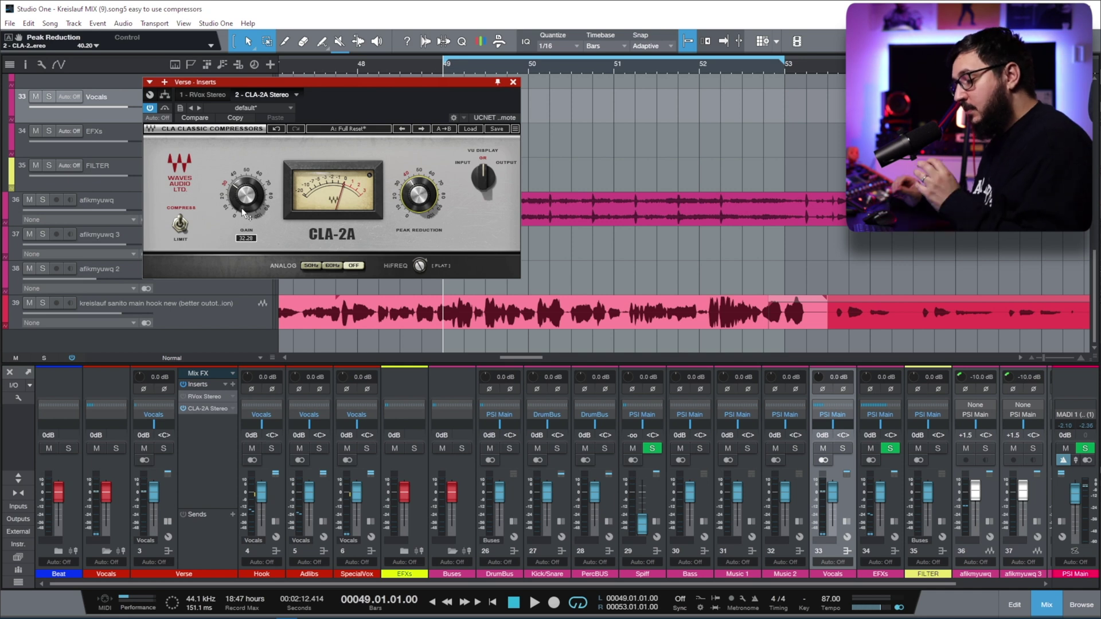
key("space")
mouse_move(418, 213)
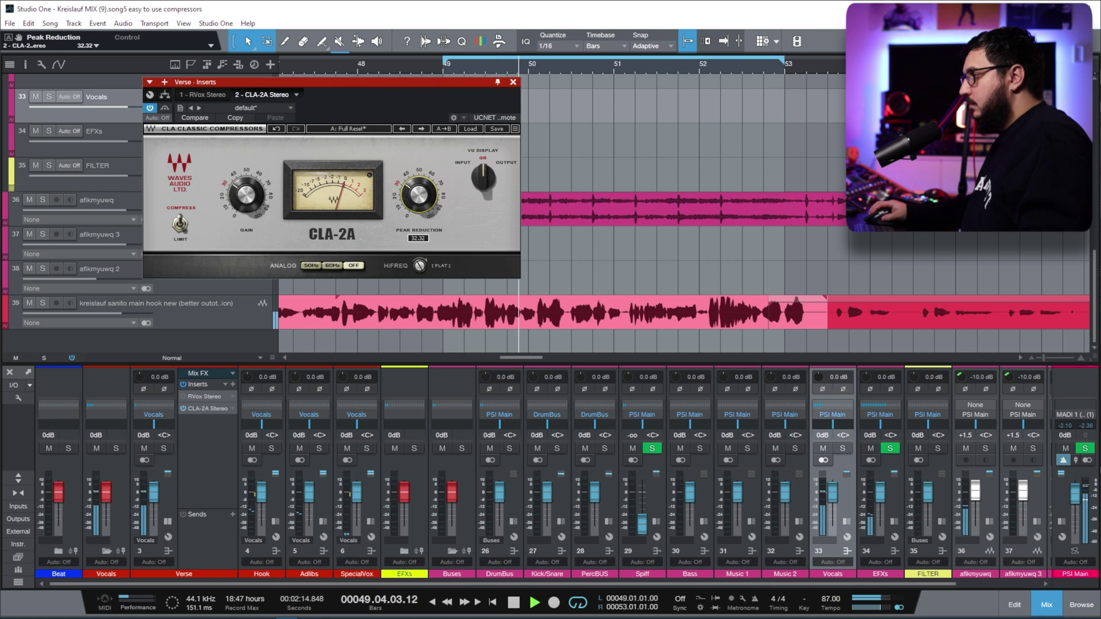
mouse_move(418, 195)
left_mouse_down()
mouse_move(418, 166)
mouse_move(420, 208)
left_mouse_up()
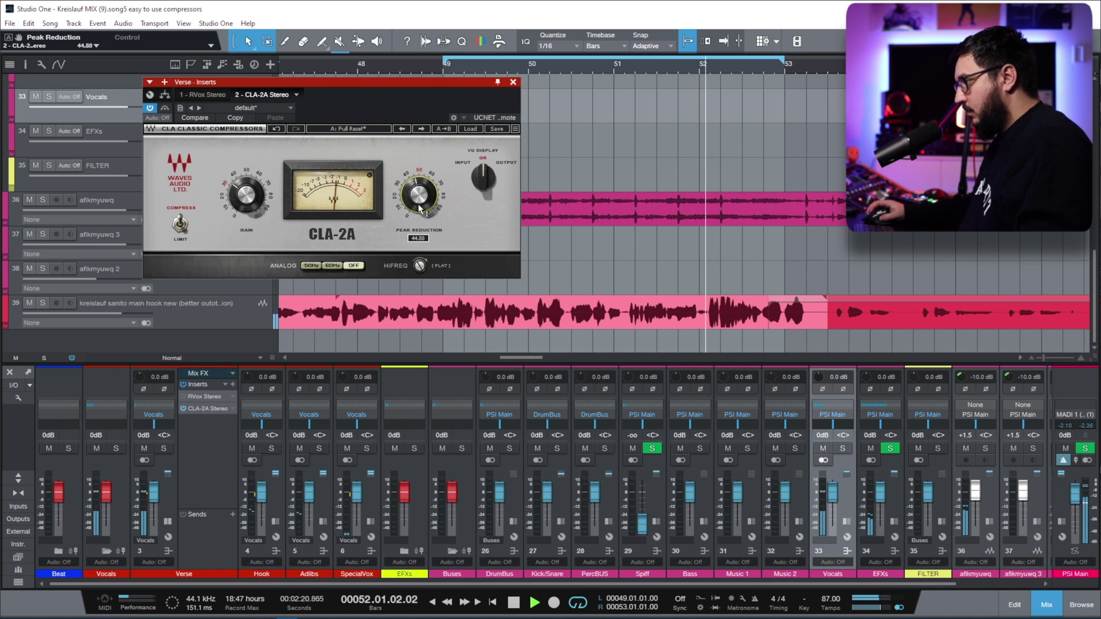
key("Return")
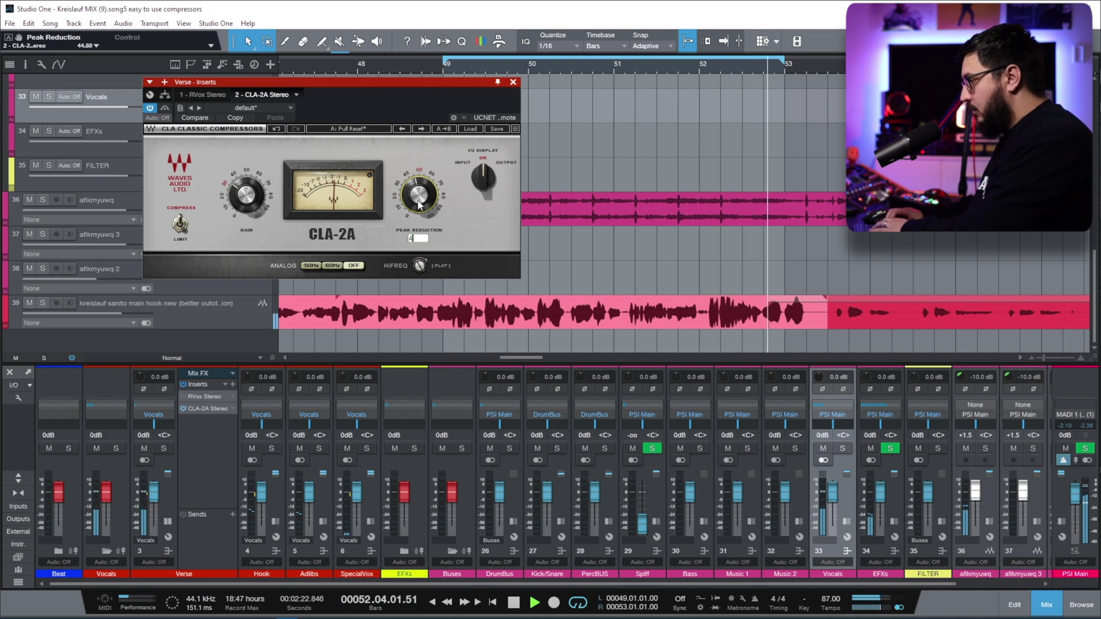
Step: Set the CLA-2A gain to 35, comparing the vocal with the compressor bypassed and active before and after the change
left_click(165, 108)
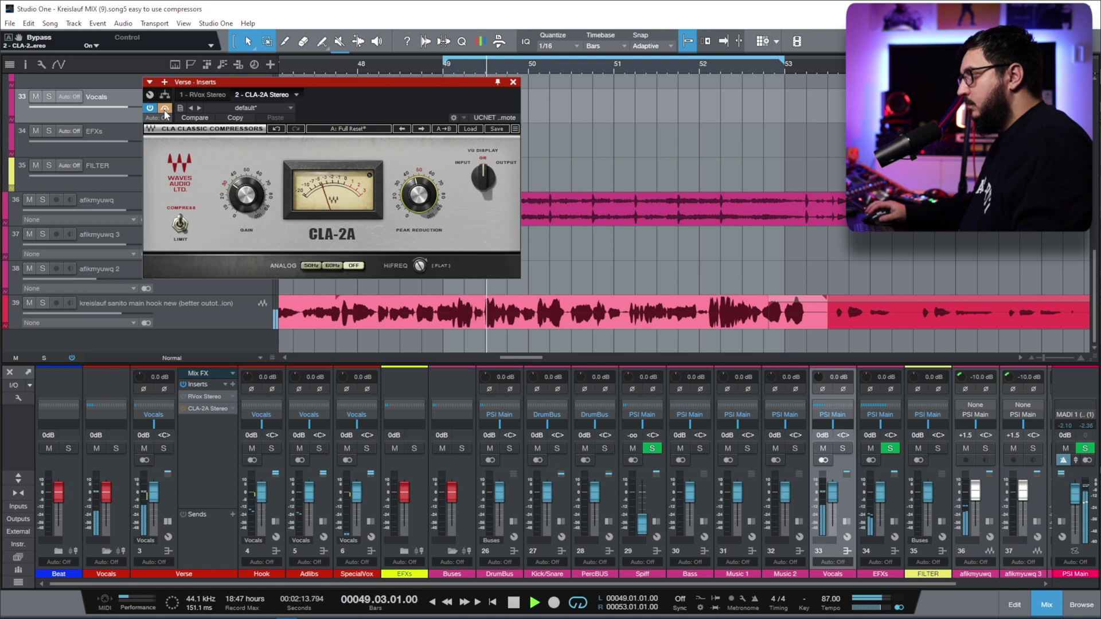
left_click(165, 108)
left_click(244, 200)
key("Return")
type("35")
key("Return")
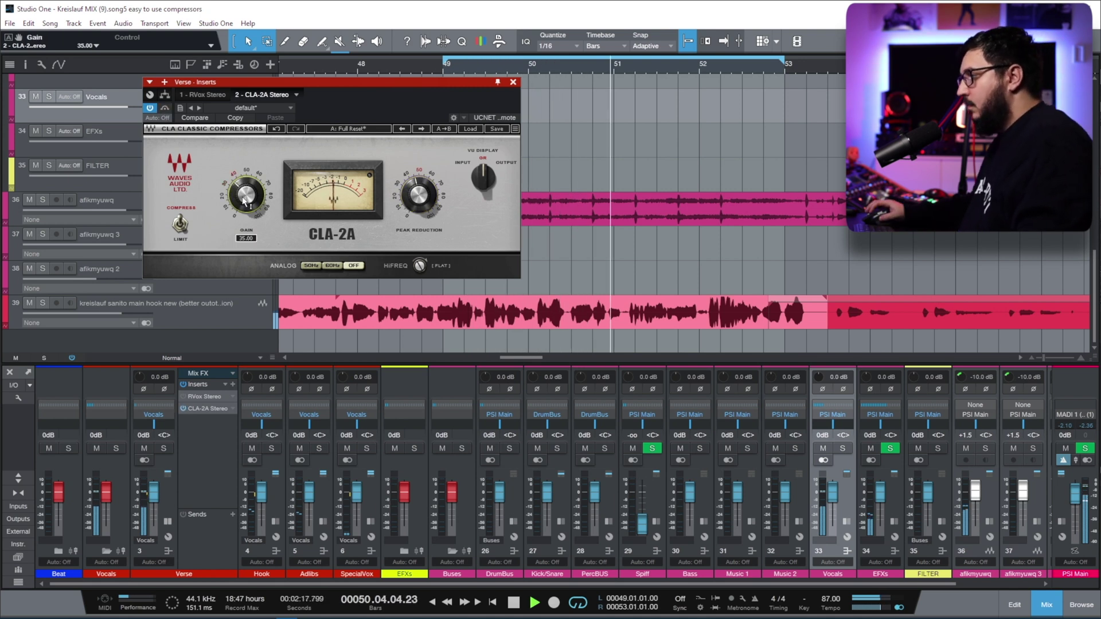
left_click(165, 108)
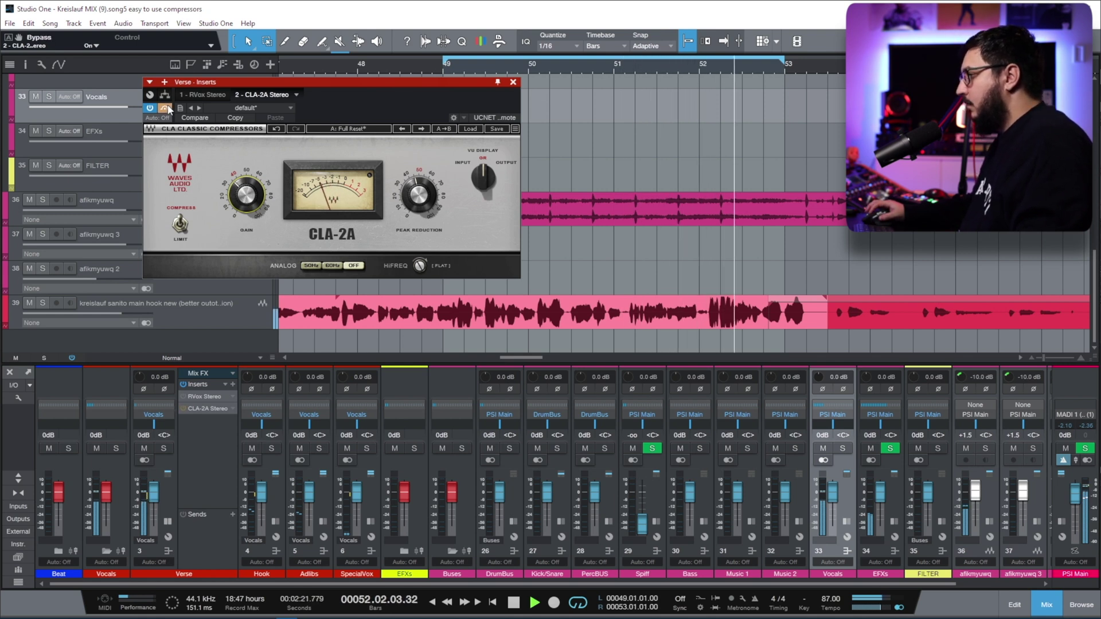
left_click(165, 109)
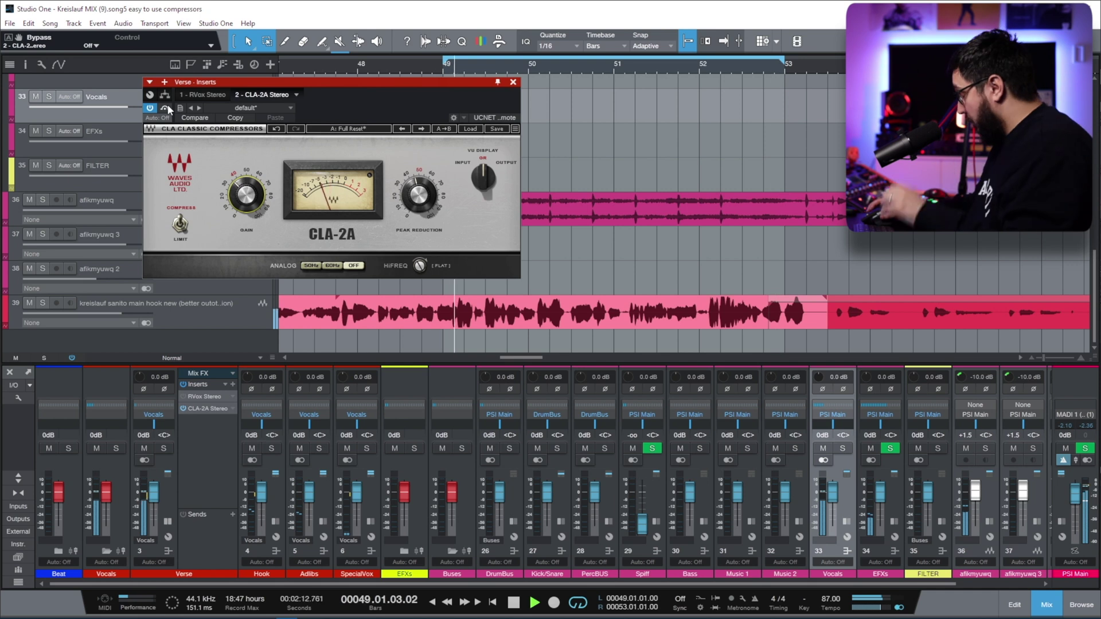
Step: Compare the CLA-2A bypassed and active in the mix and on the soloed vocal, leave it bypassed and stop playback
left_click(165, 108)
left_click(165, 108)
key("s")
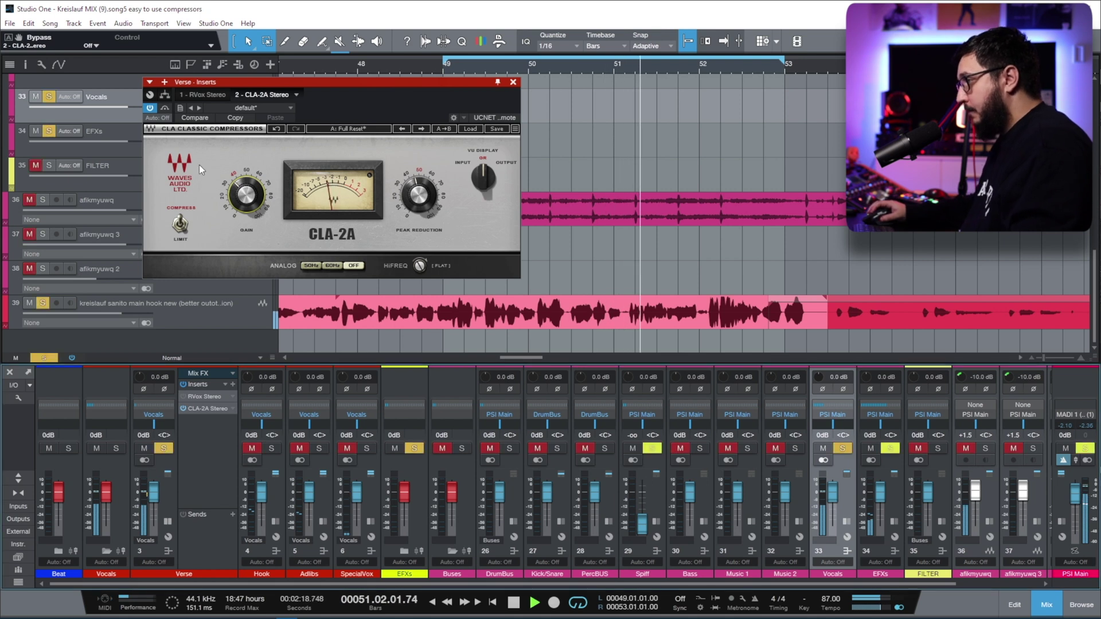
left_click(165, 109)
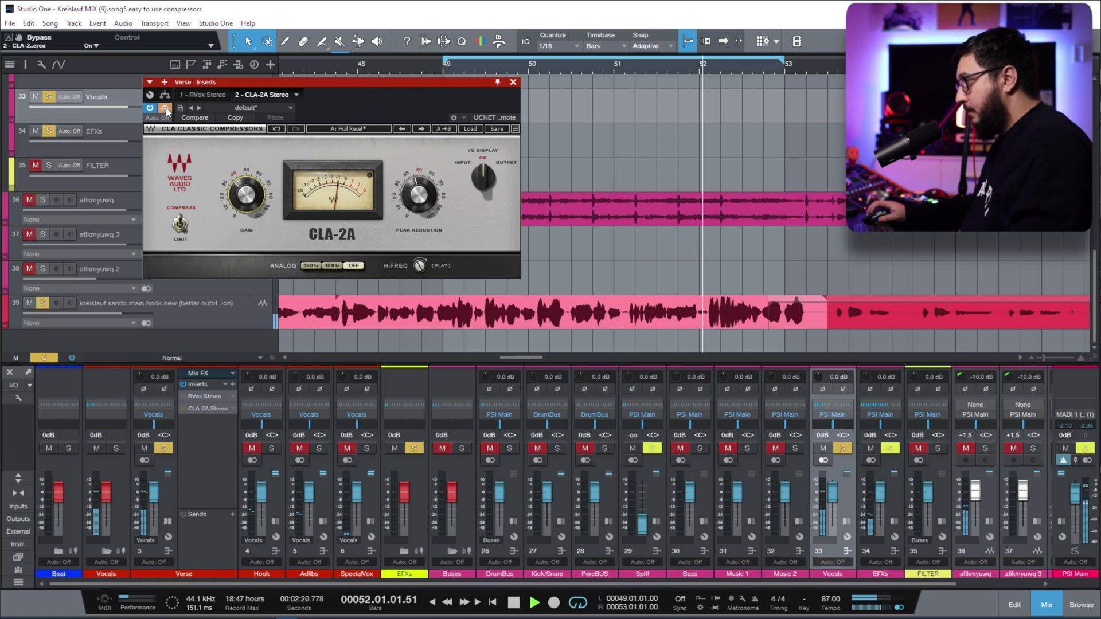
key("space")
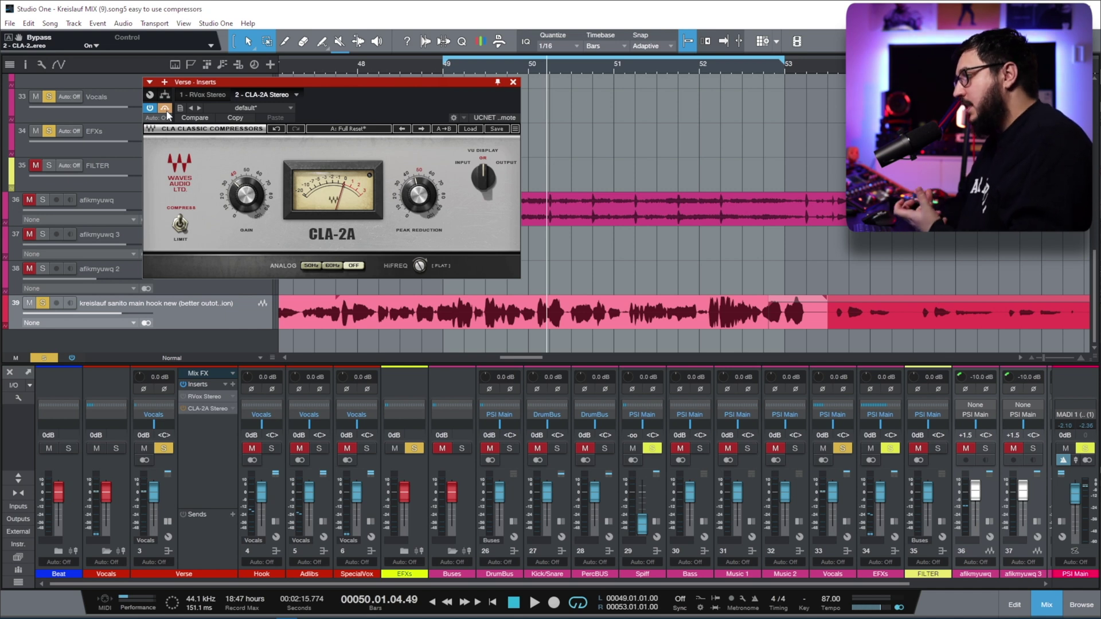
Step: Search the plug-ins for "smart" and insert smartComp on the Verse channel after the CLA-2A
left_click(182, 409)
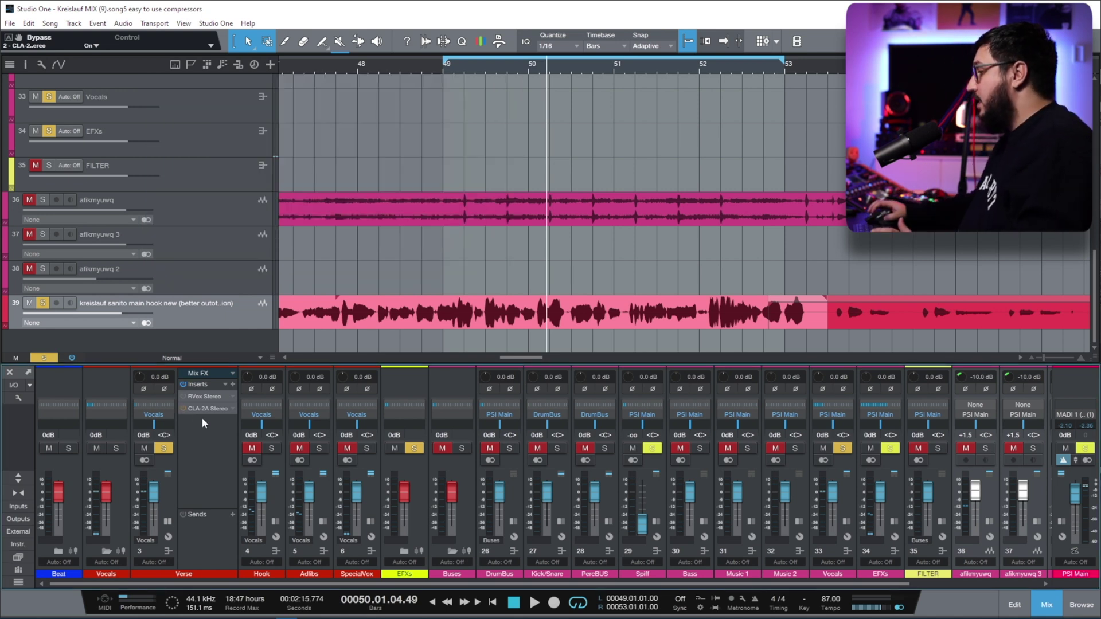
left_click(231, 385)
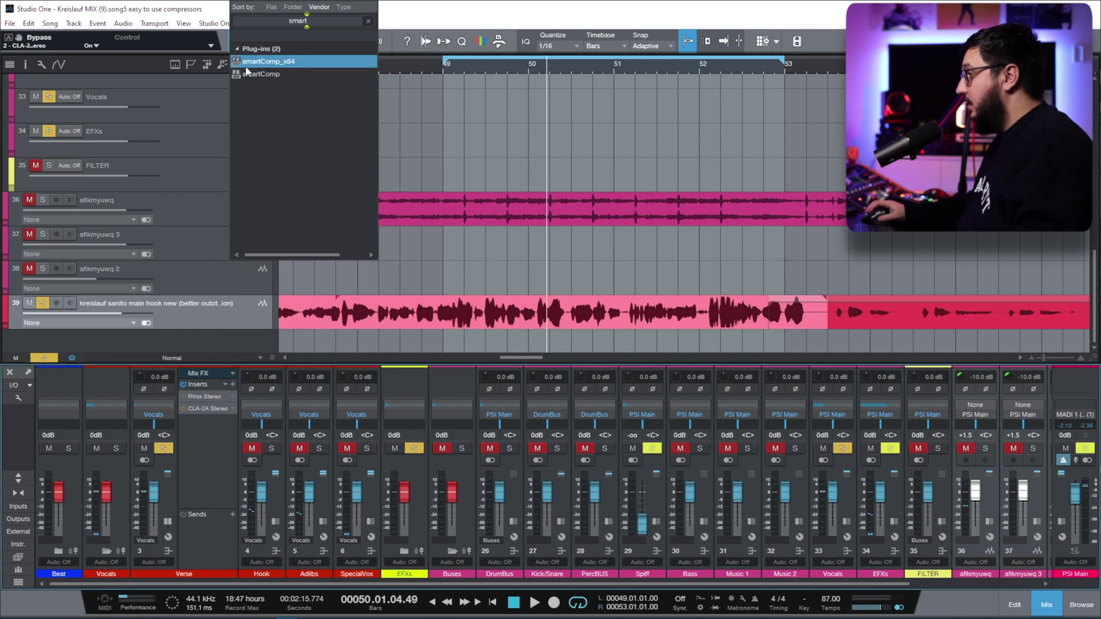
left_click(251, 90)
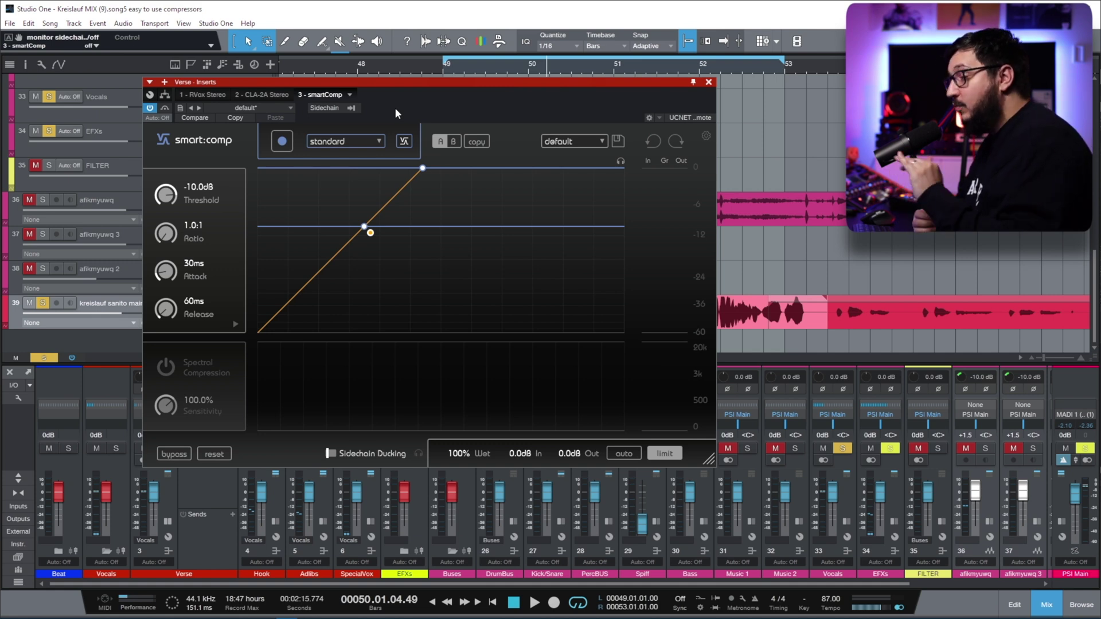
Step: Choose the vocals male profile in smart:comp and let it learn the vocal during playback
left_click(337, 143)
left_click(330, 267)
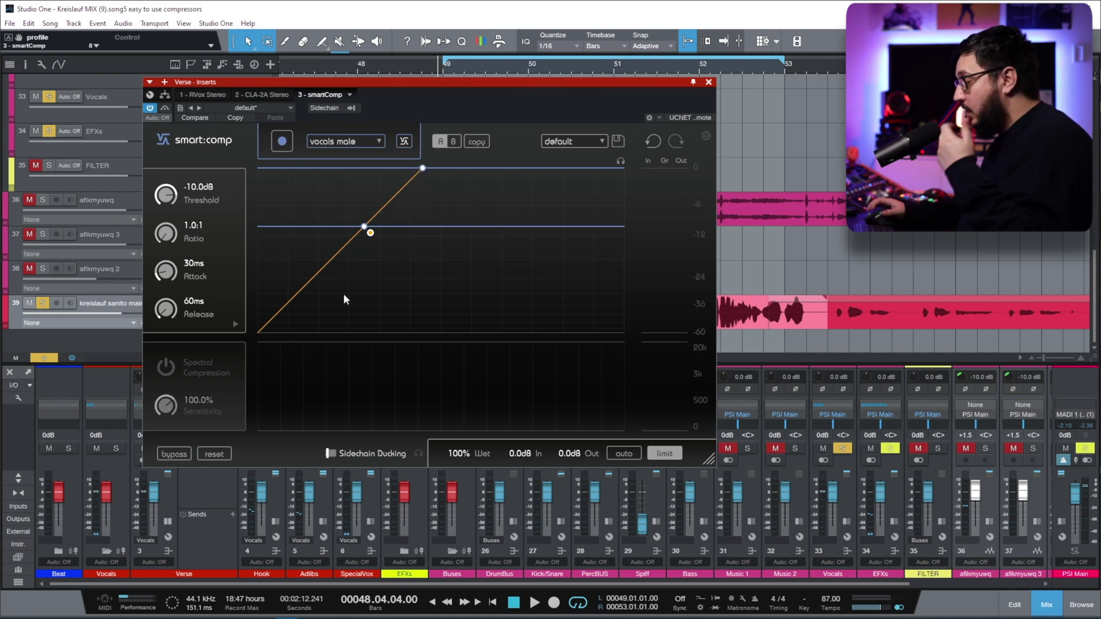
left_click(281, 141)
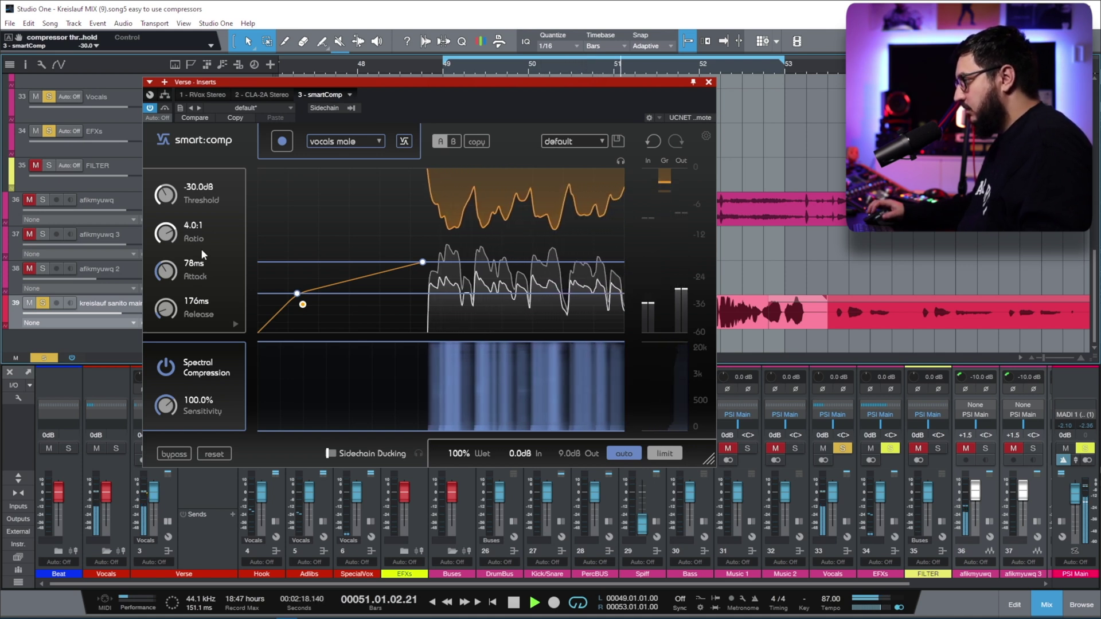
Step: Compare smart:comp bypassed and active on the soloed vocal, and raise its spectral compression sensitivity to 150%
left_click(165, 108)
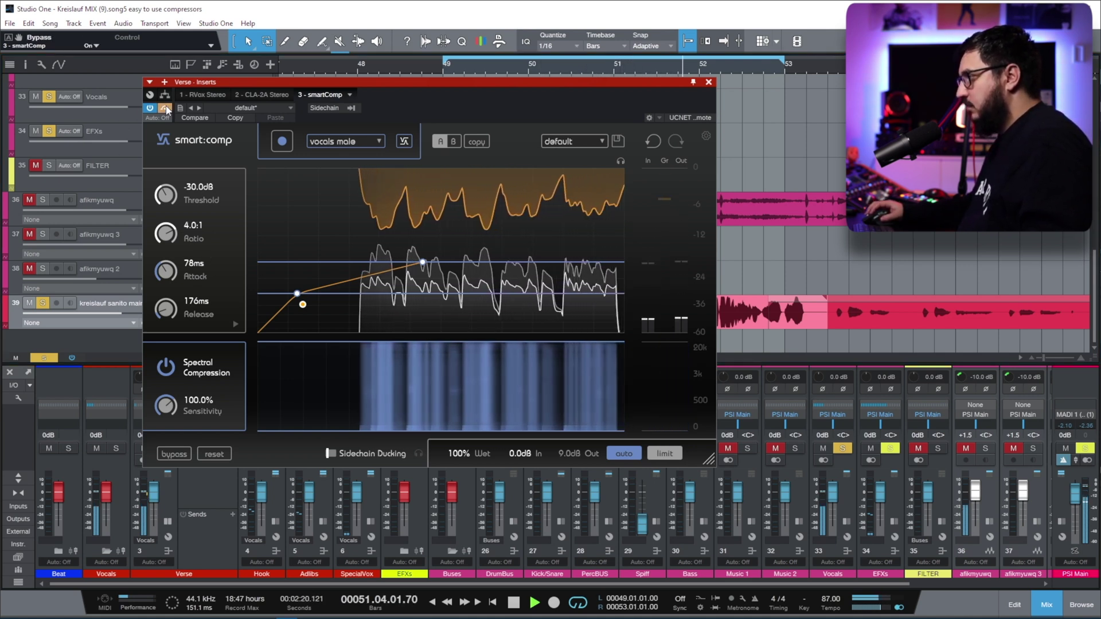
left_click(165, 108)
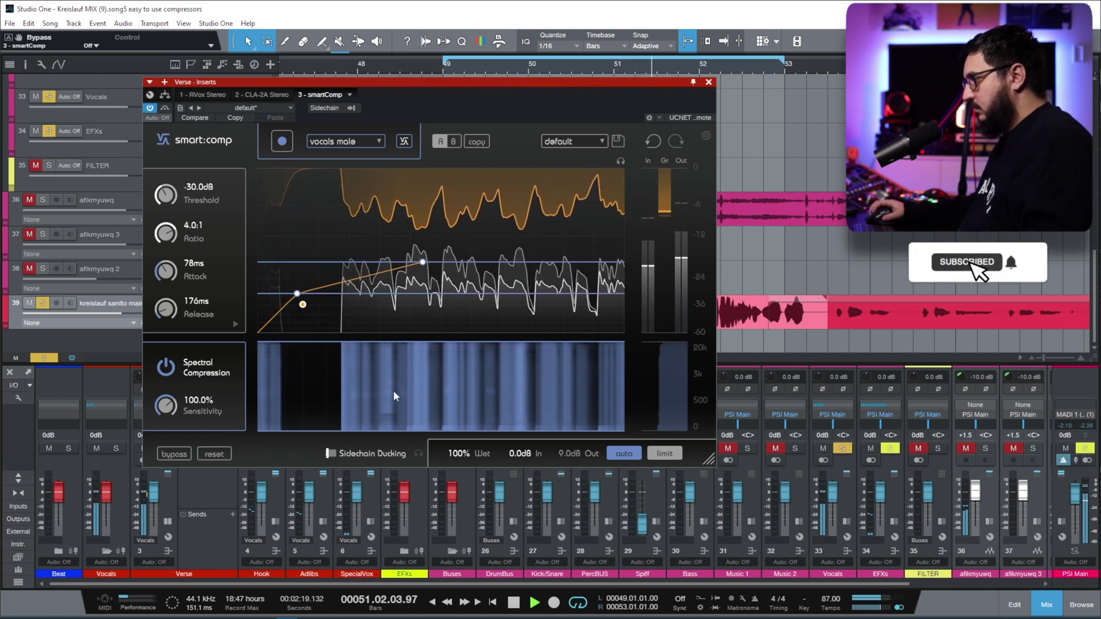
scroll(172, 407, "up", 5)
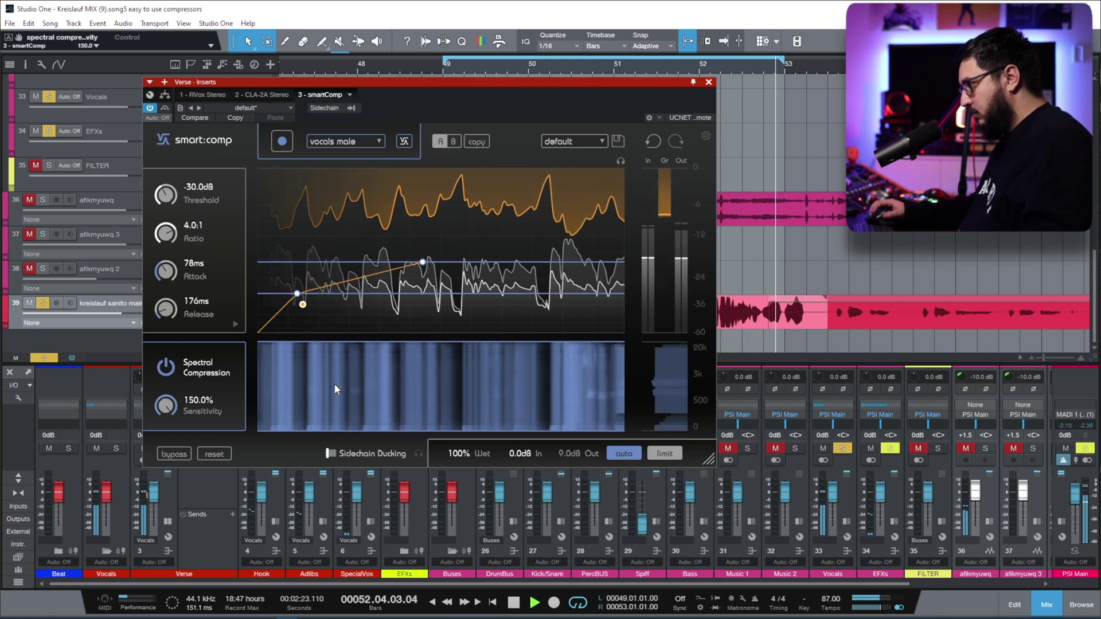
Step: Unsolo the vocal, compare smart:comp bypassed and active in the full mix using its internal bypass, and stop playback
left_click(44, 358)
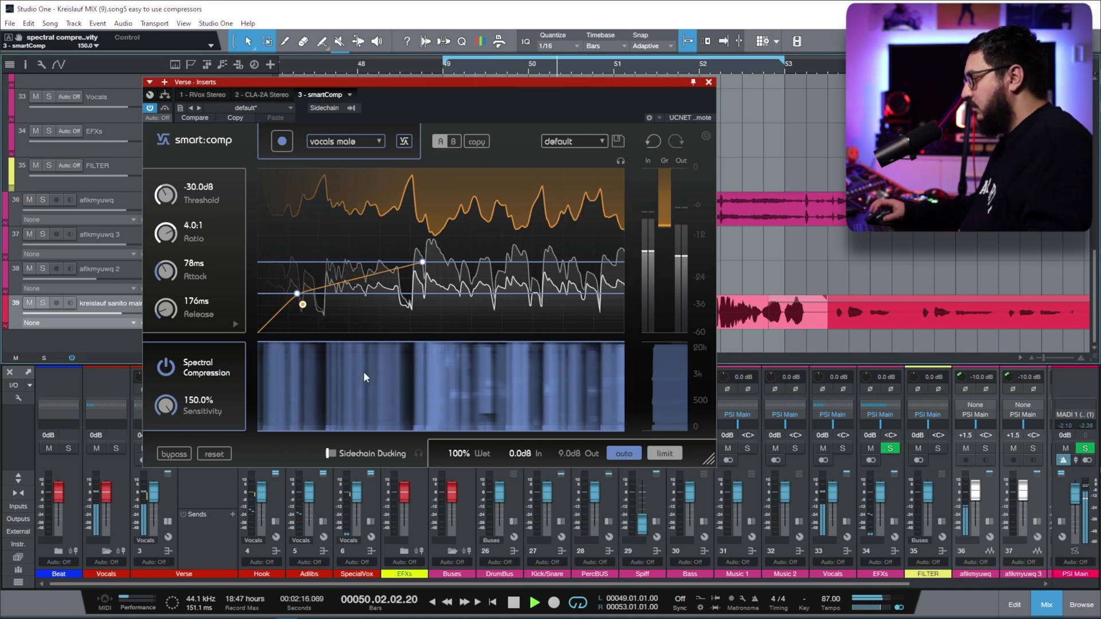
scroll(988, 520, "right", 1)
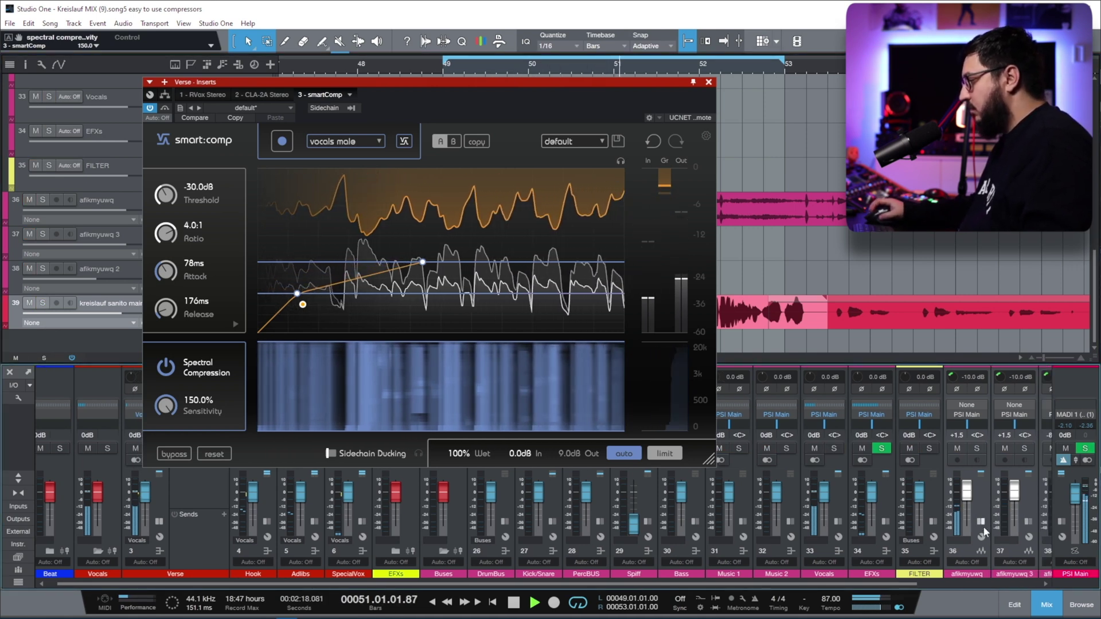
left_click_drag(889, 587, 1013, 582)
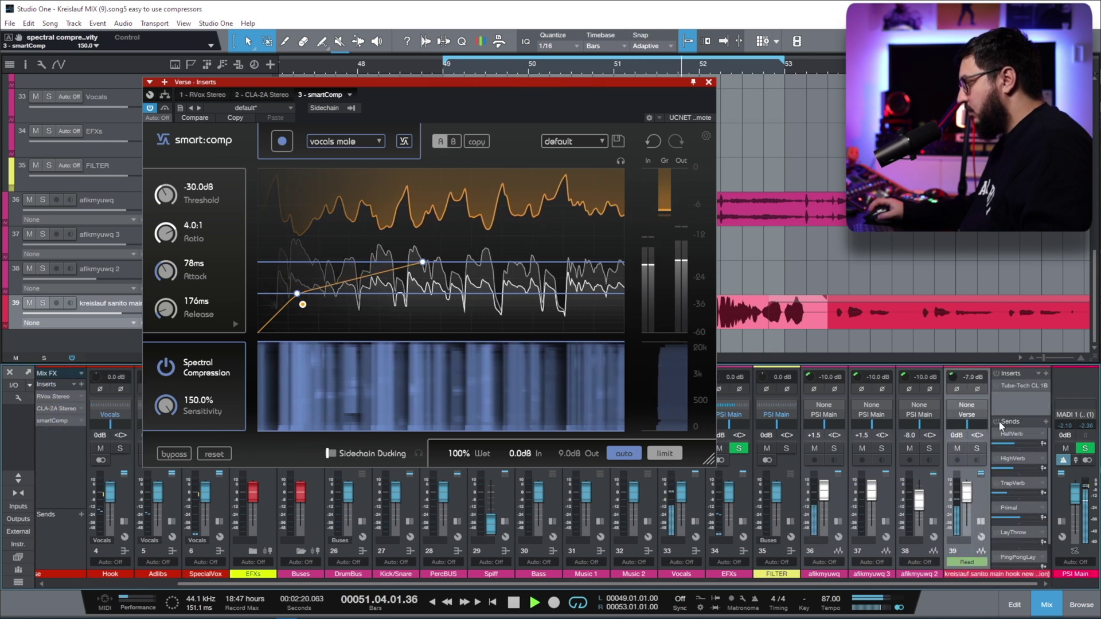
scroll(978, 515, "left", 2)
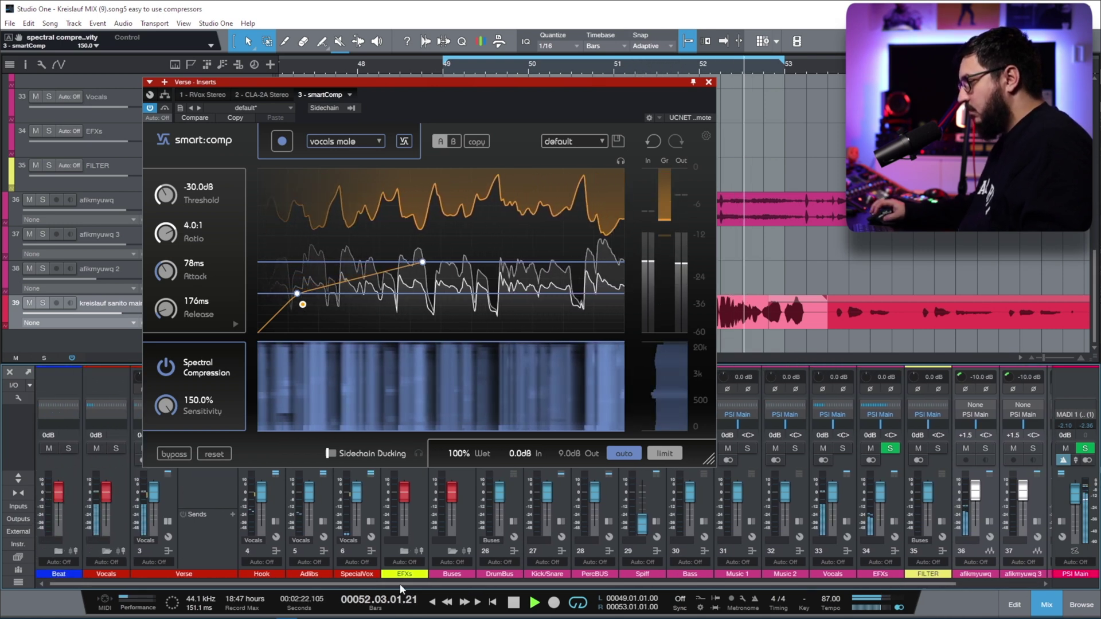
left_click(185, 454)
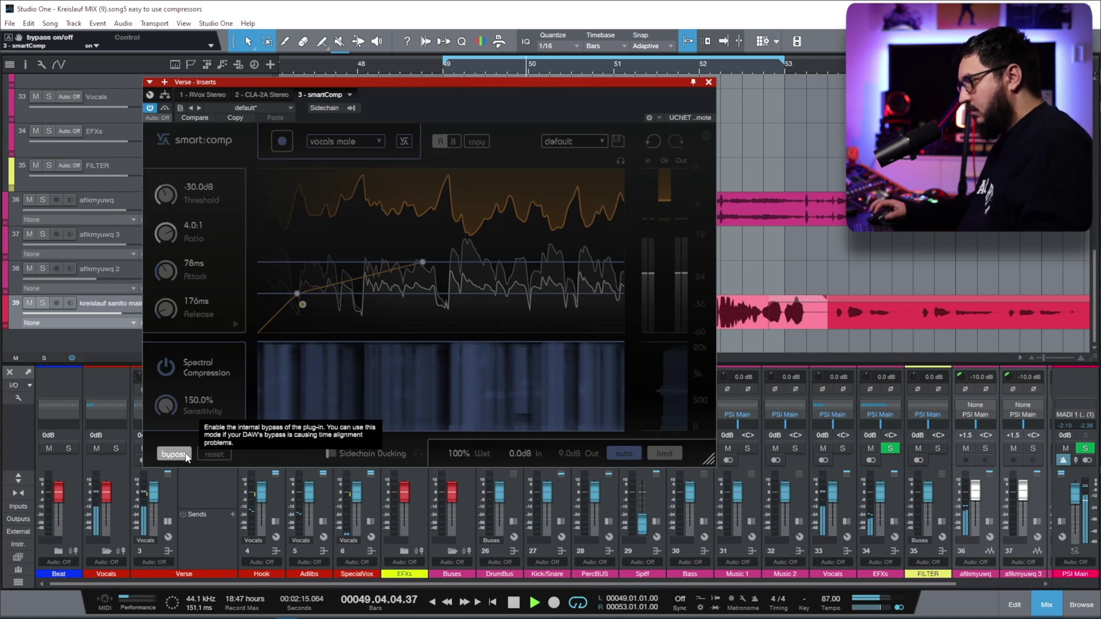
left_click(184, 454)
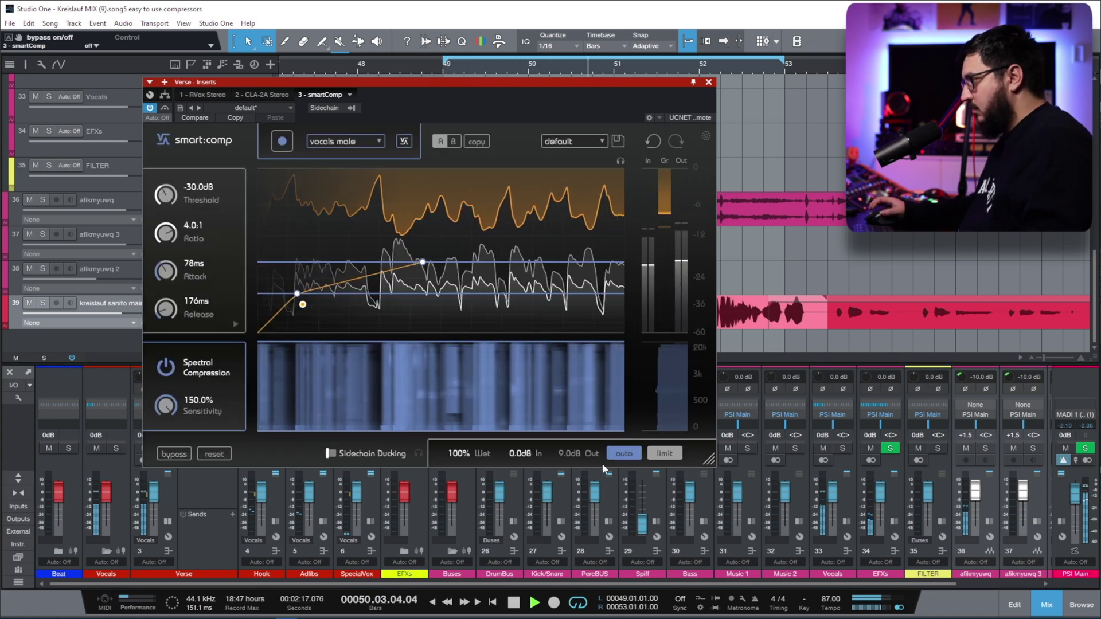
key("space")
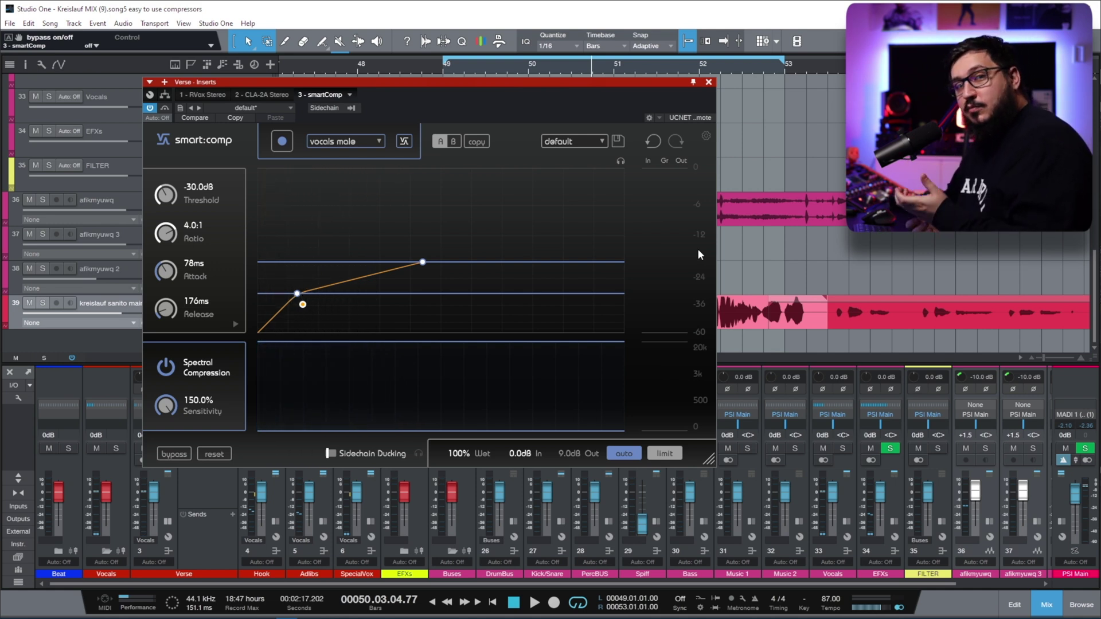
Step: Search the plug-ins for "mv2" and insert the MV2 on the Verse channel
left_click(233, 384)
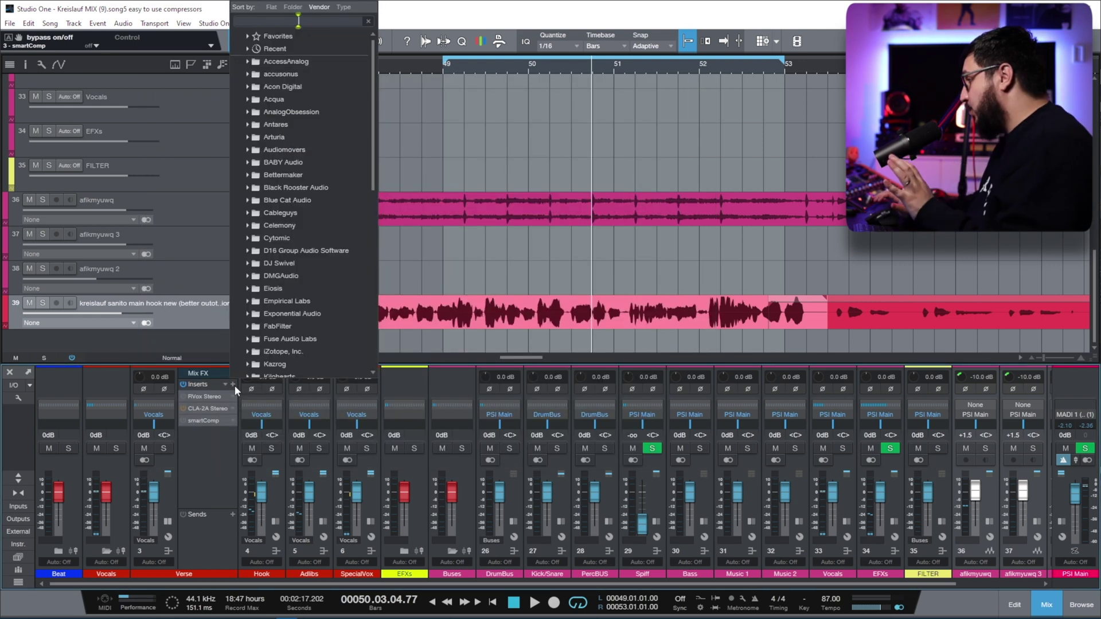
type("mv2")
key("Return")
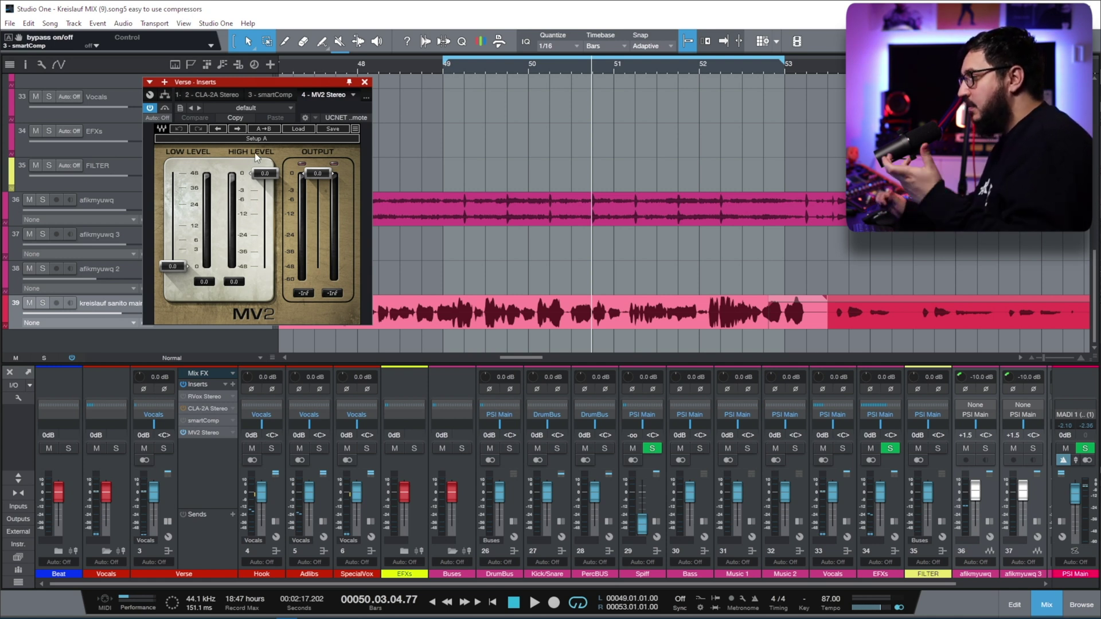
Step: Try the MV2 low and high level faders, return both to 0, and solo the vocal
left_click_drag(172, 248, 171, 226)
mouse_move(264, 173)
left_mouse_down()
mouse_move(264, 240)
mouse_move(265, 173)
left_mouse_up()
left_click_drag(172, 226, 172, 266)
key("s")
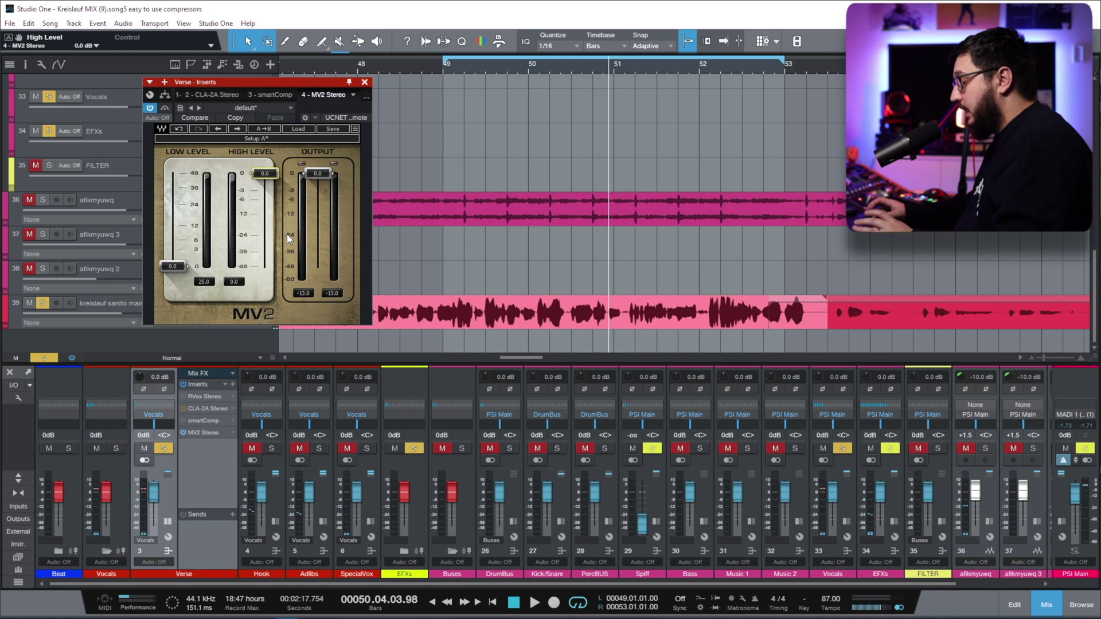
Step: Set the MV2 output gain to -10 dB and raise its low level to about 9 dB
left_click_drag(317, 173, 318, 200)
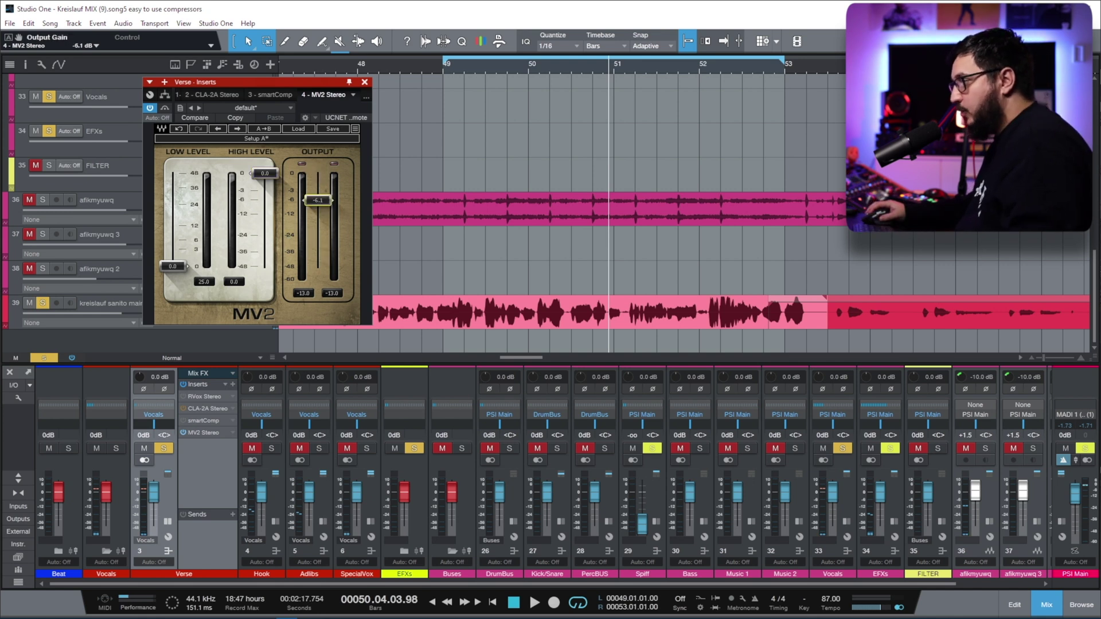
mouse_move(171, 269)
left_mouse_down()
mouse_move(172, 180)
mouse_move(172, 266)
left_mouse_up()
mouse_move(260, 175)
left_mouse_down()
mouse_move(260, 252)
mouse_move(261, 173)
left_mouse_up()
left_click_drag(172, 261, 171, 266)
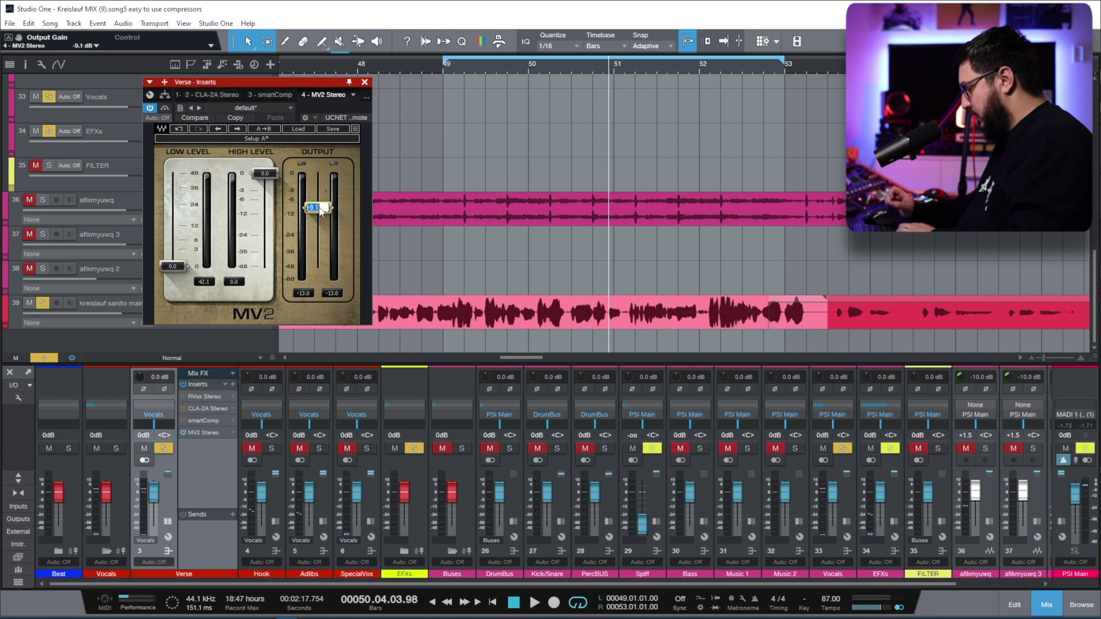
left_click_drag(172, 261, 179, 241)
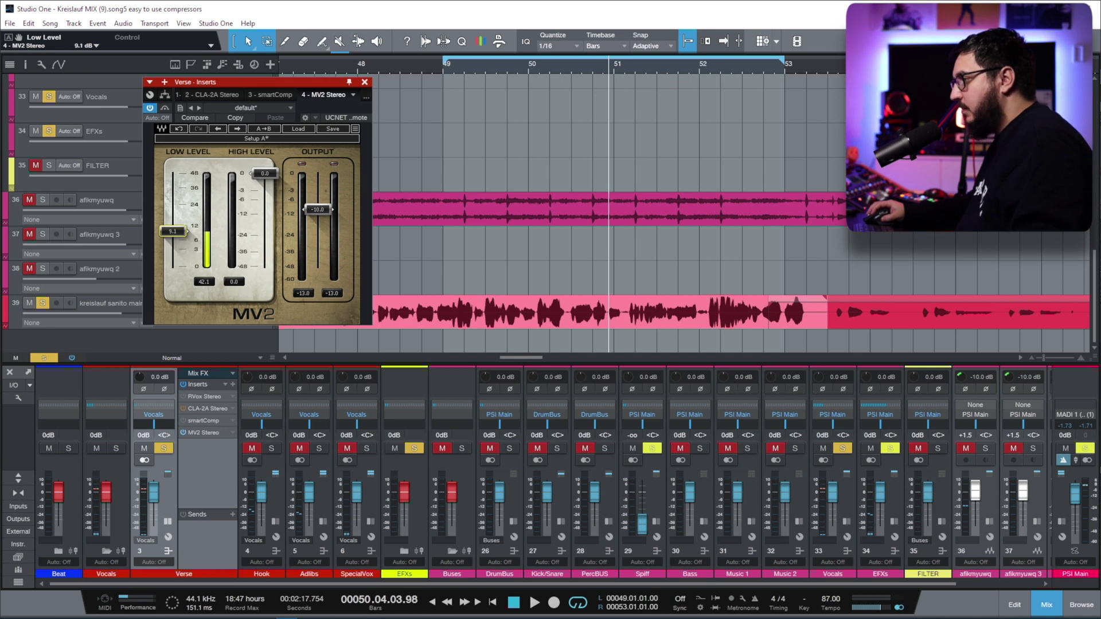
Step: Play the loop, raise the MV2 low level to 25 dB and compare the vocal with the plug-in bypassed and active
key("space")
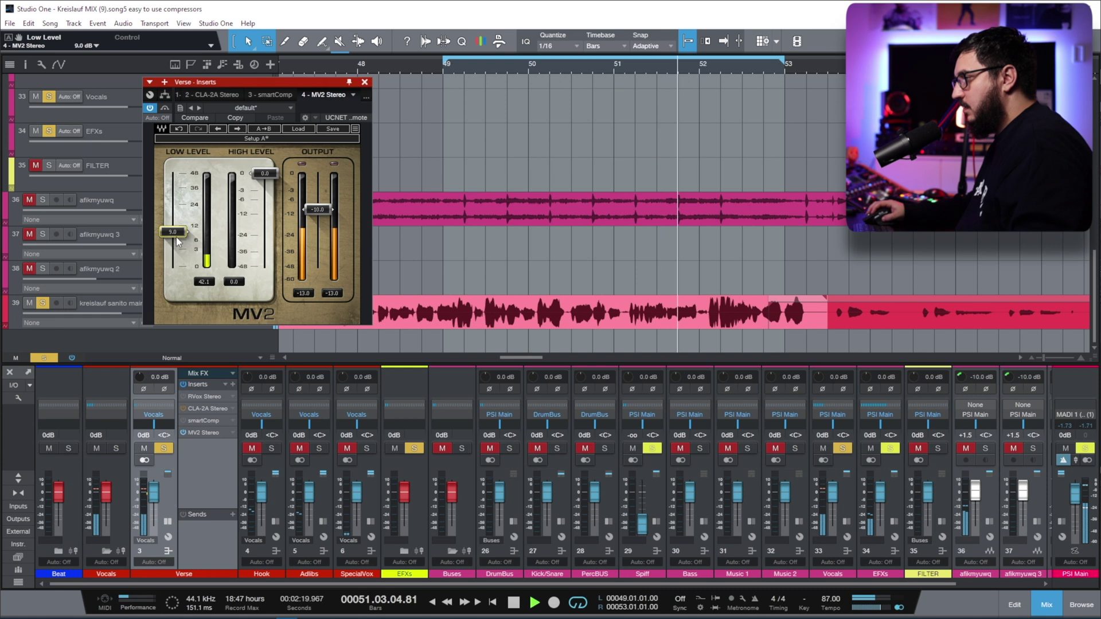
left_click_drag(175, 243, 172, 203)
left_click(165, 108)
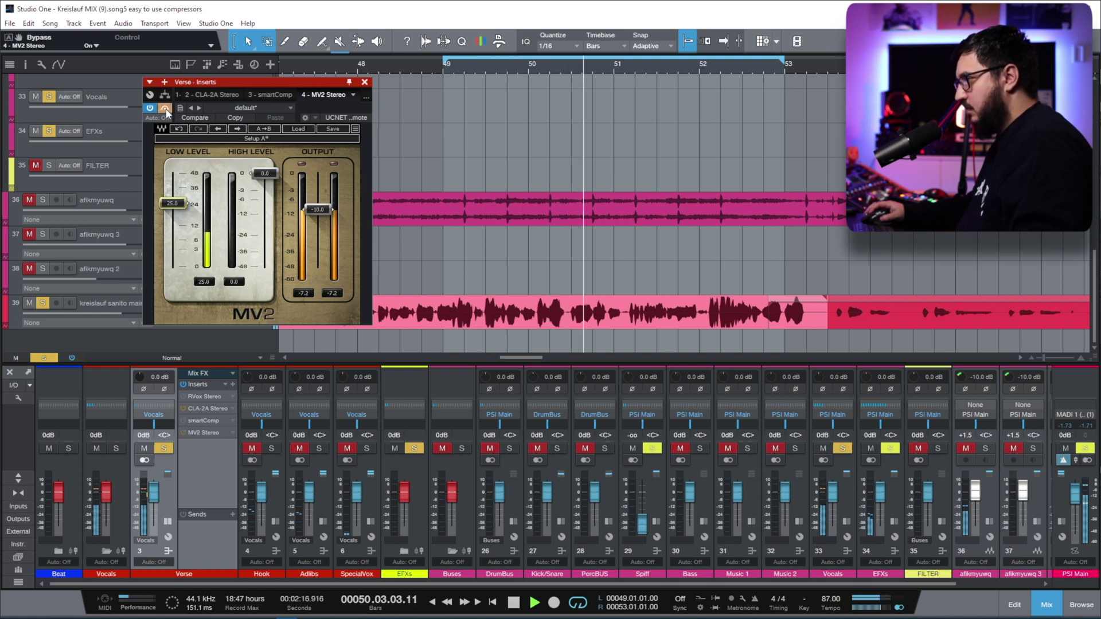
left_click(166, 108)
Step: Adjust the MV2 high level to -10 dB, low level to 12 dB and output gain to about -7.5 dB
left_click_drag(265, 173, 265, 220)
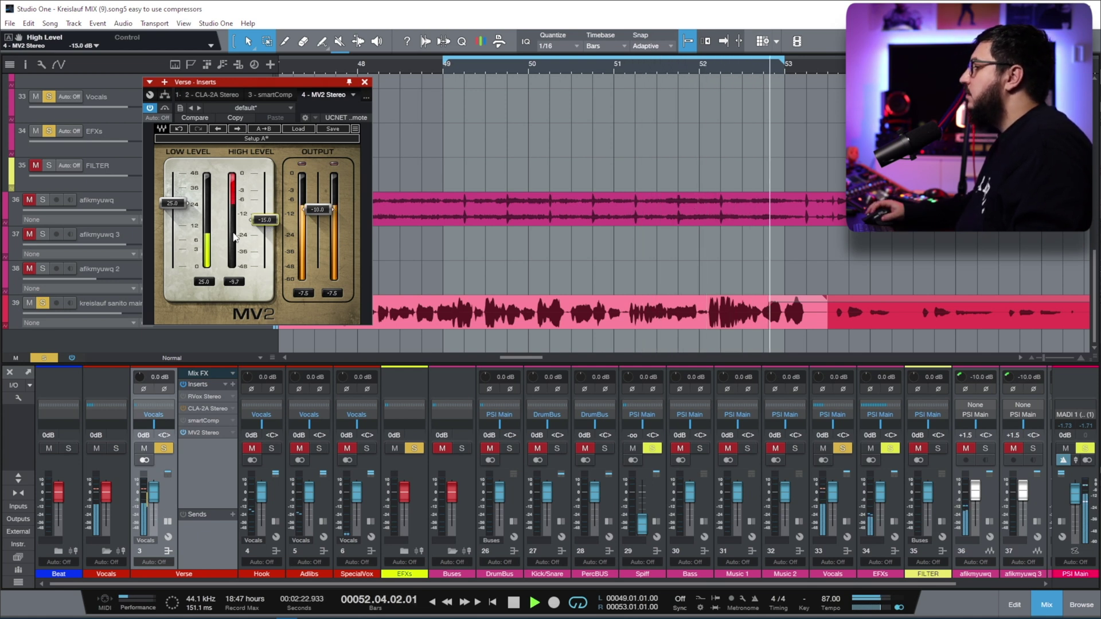
left_click_drag(269, 226, 265, 209)
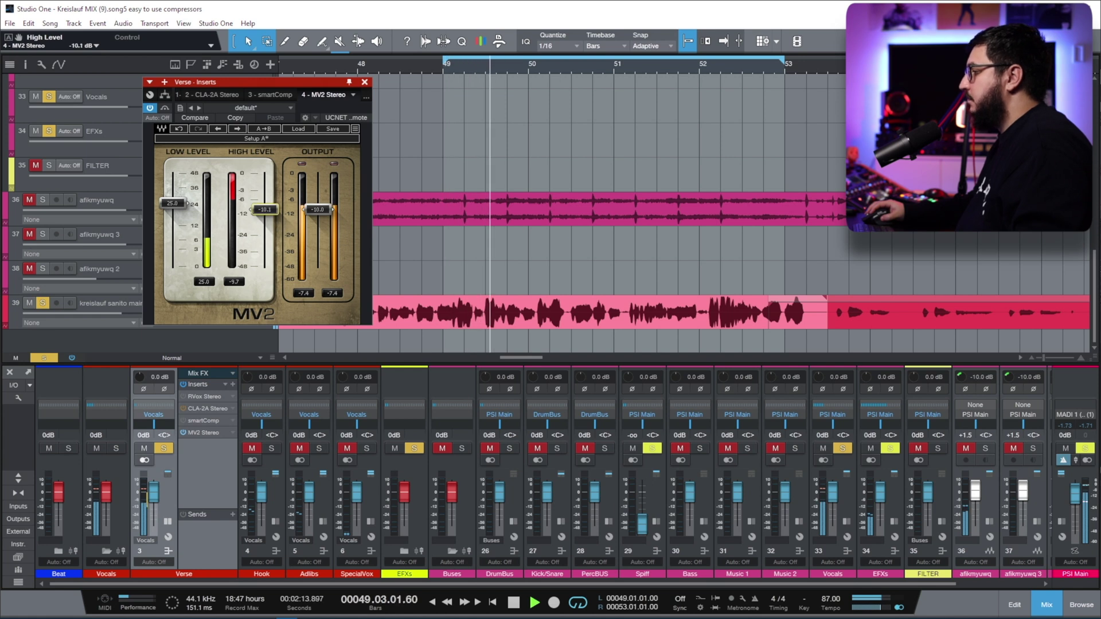
left_click_drag(172, 203, 172, 225)
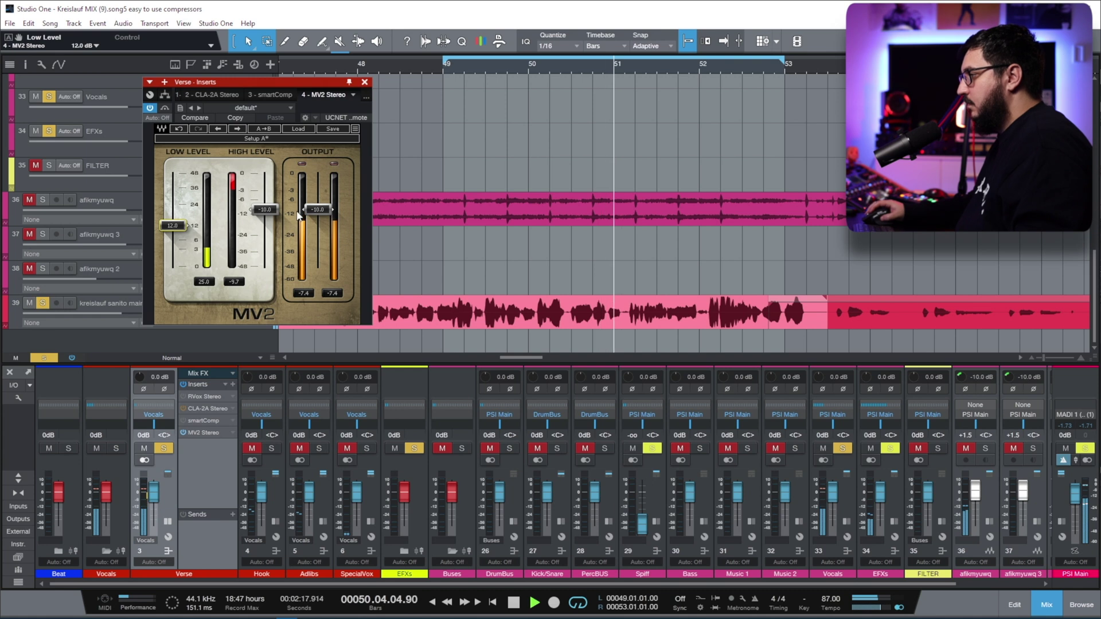
left_click_drag(317, 209, 318, 204)
Step: Compare the MV2 bypassed and active on the soloed vocal, unsolo it, and repeat the comparison in the full mix
left_click(165, 108)
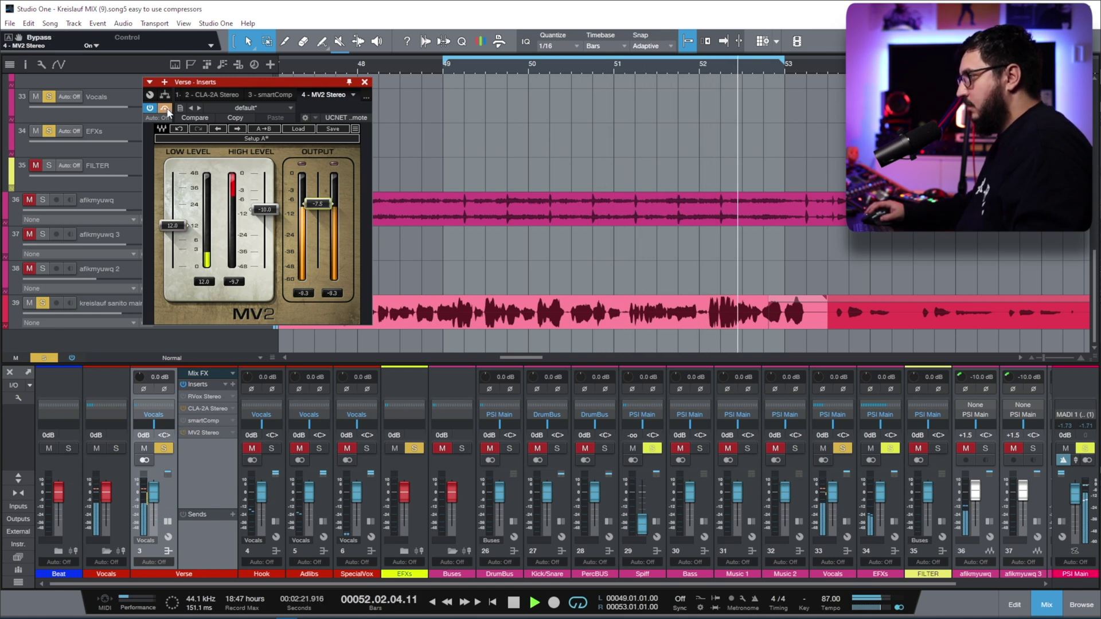
left_click(165, 108)
left_click(164, 448)
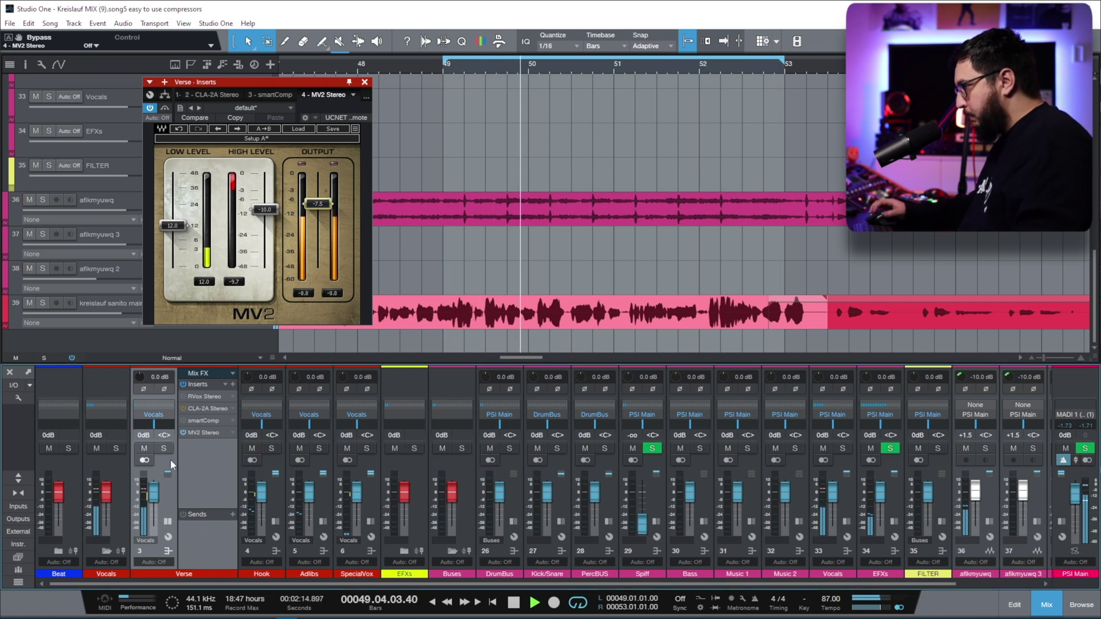
left_click(166, 108)
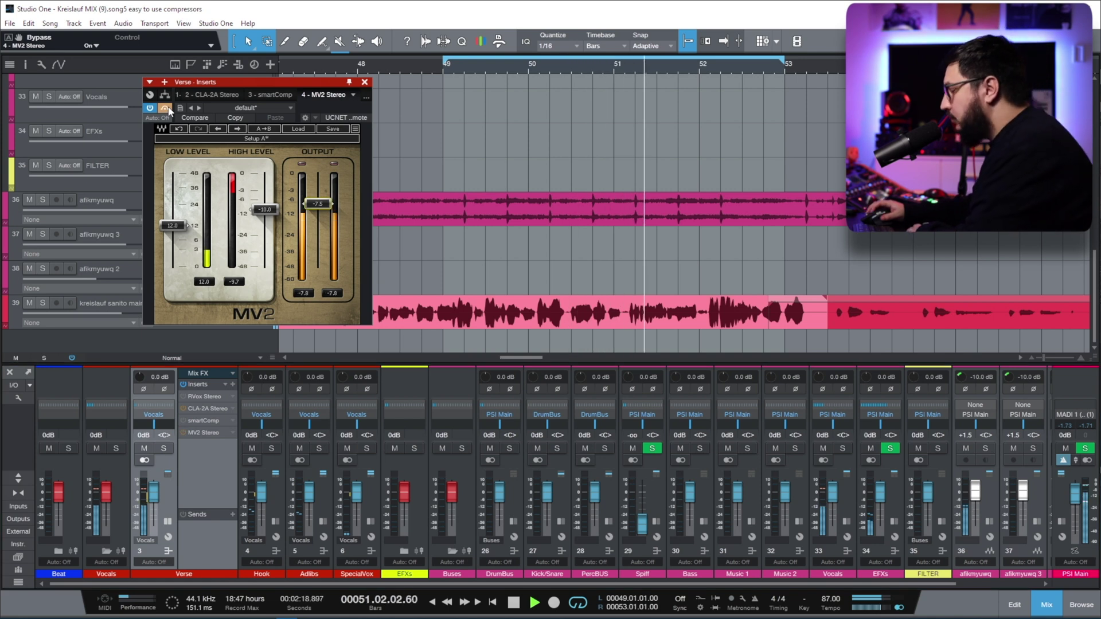
left_click(166, 109)
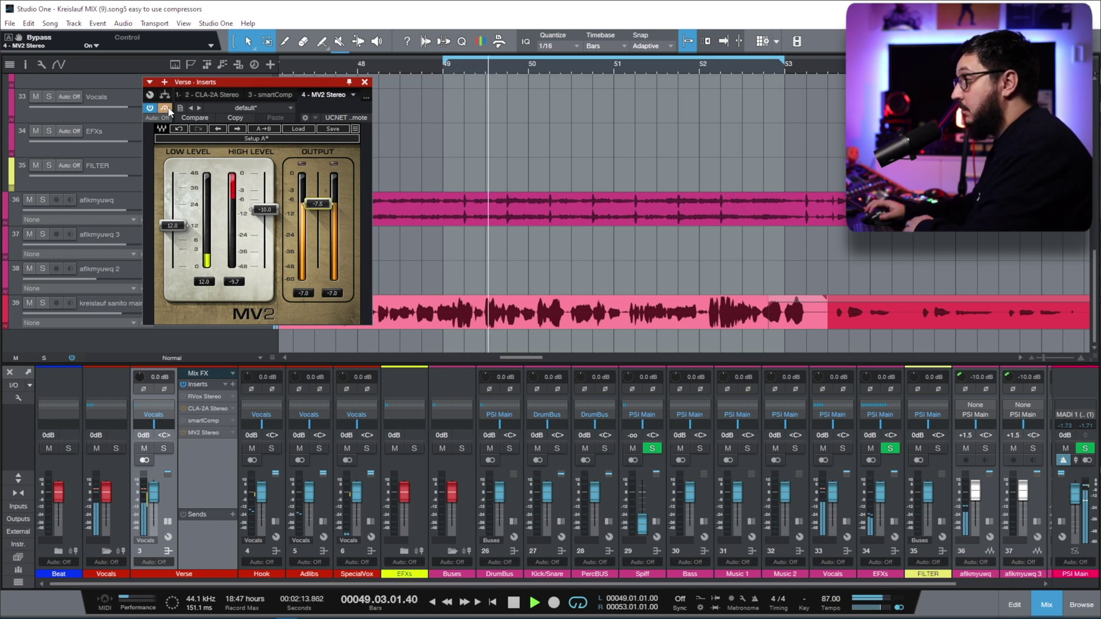
Step: Solo the vocal again, compare it with the MV2 bypassed and active, and stop playback
key("s")
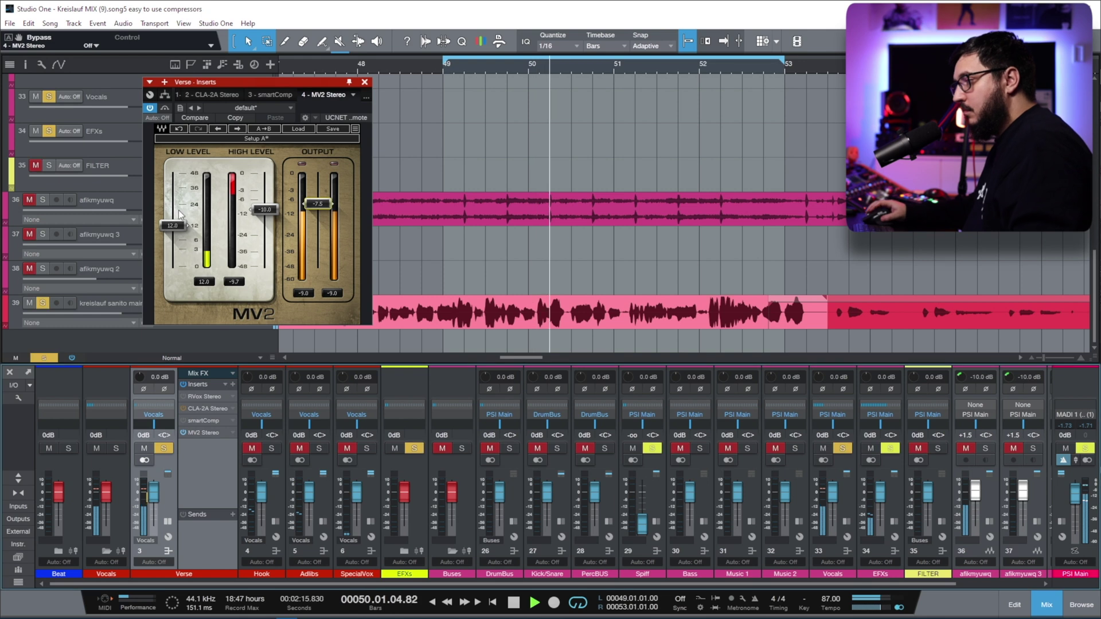
left_click(169, 108)
key("space")
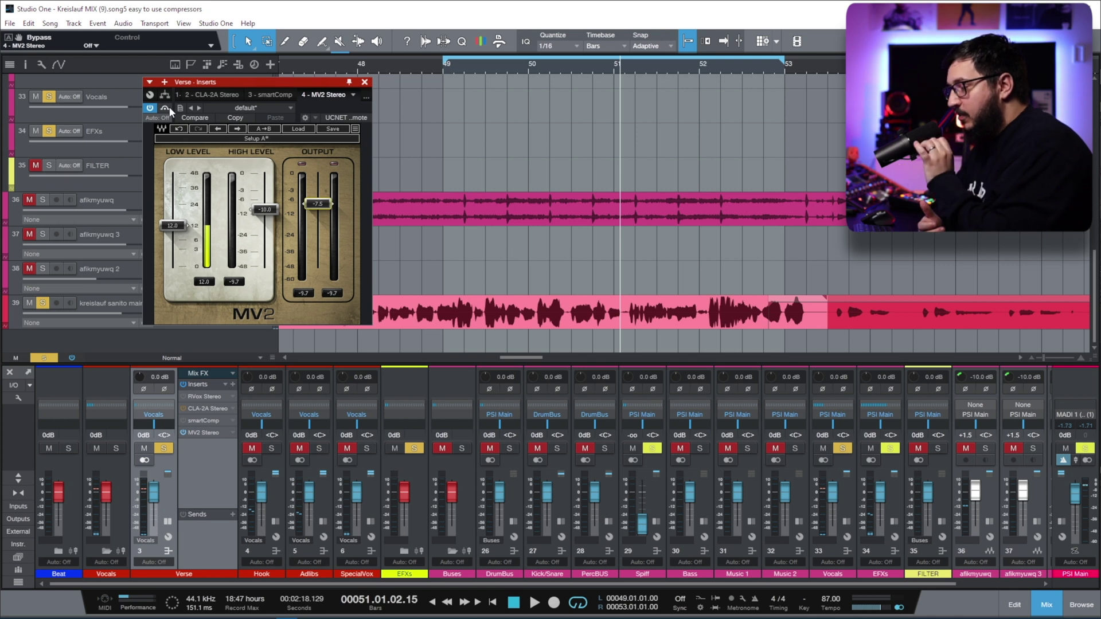
Step: Find the Arturia Comp TUBE-STA by searching for "sta" and insert it on the Verse channel
left_click(233, 383)
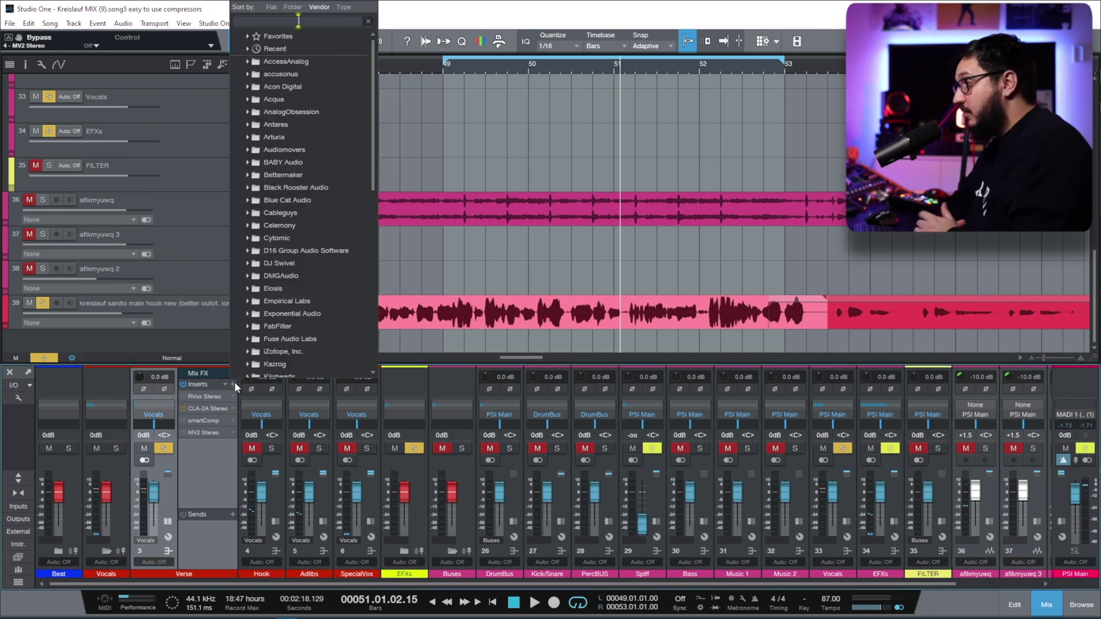
type("sta")
double_click(288, 61)
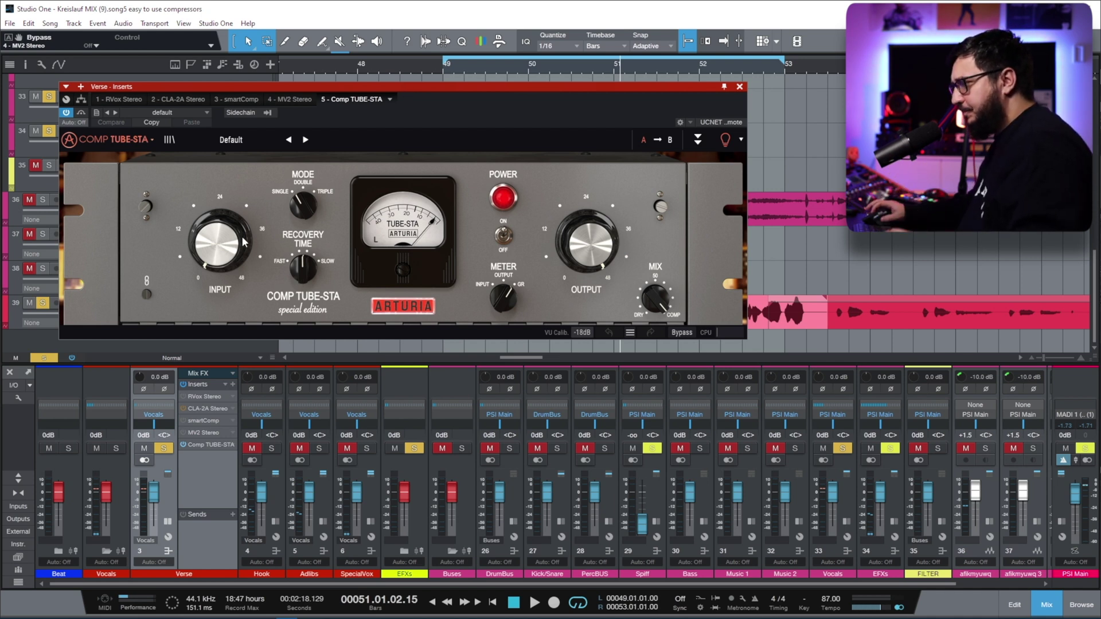
Step: Set the Comp TUBE-STA mode to Double, turn the recovery time towards Fast and lower the input gain to 18.6 dB
left_click(304, 209)
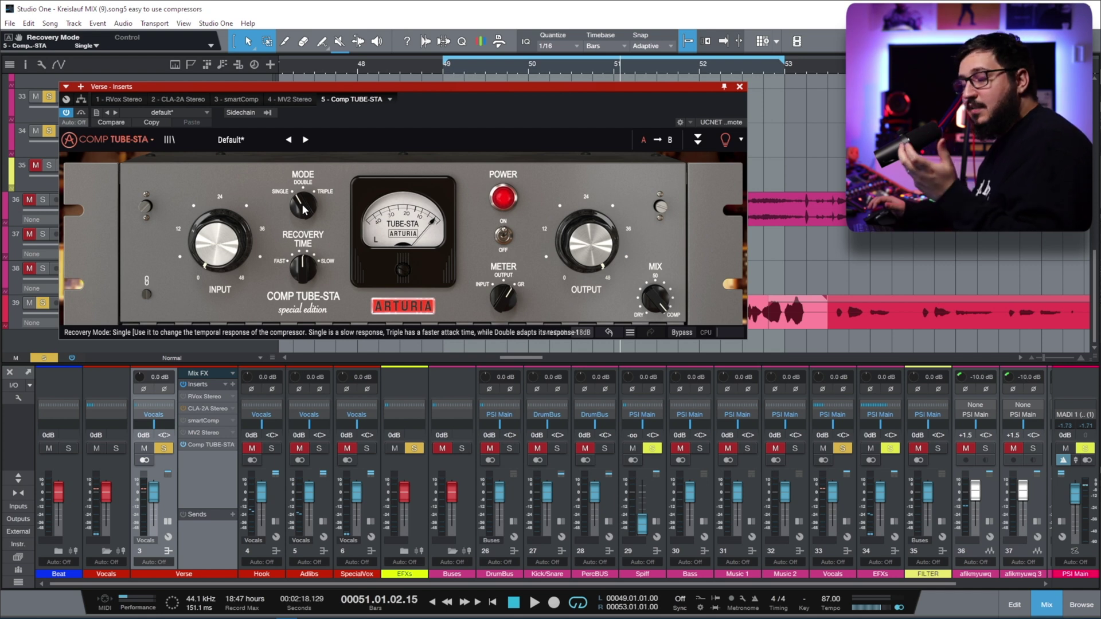
left_click_drag(302, 205, 302, 202)
left_click_drag(302, 267, 303, 285)
mouse_move(219, 244)
left_mouse_down()
mouse_move(219, 213)
mouse_move(219, 246)
left_mouse_up()
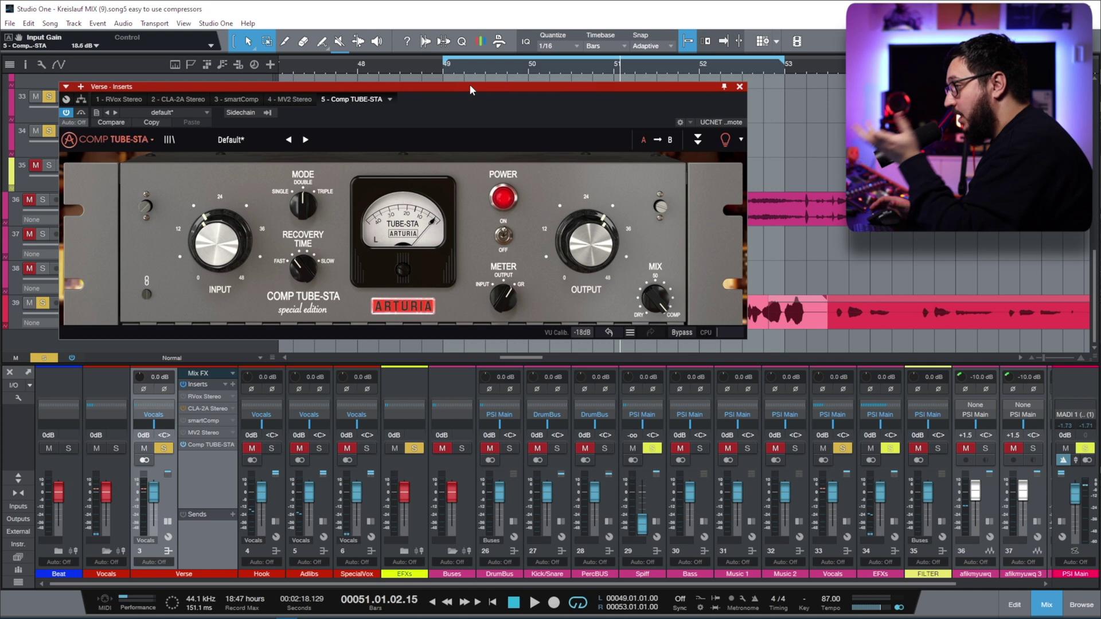
Step: Play the loop, raise the input gain and set the output gain to 35.9 dB, checking the level with the compressor's power off and on
key("space")
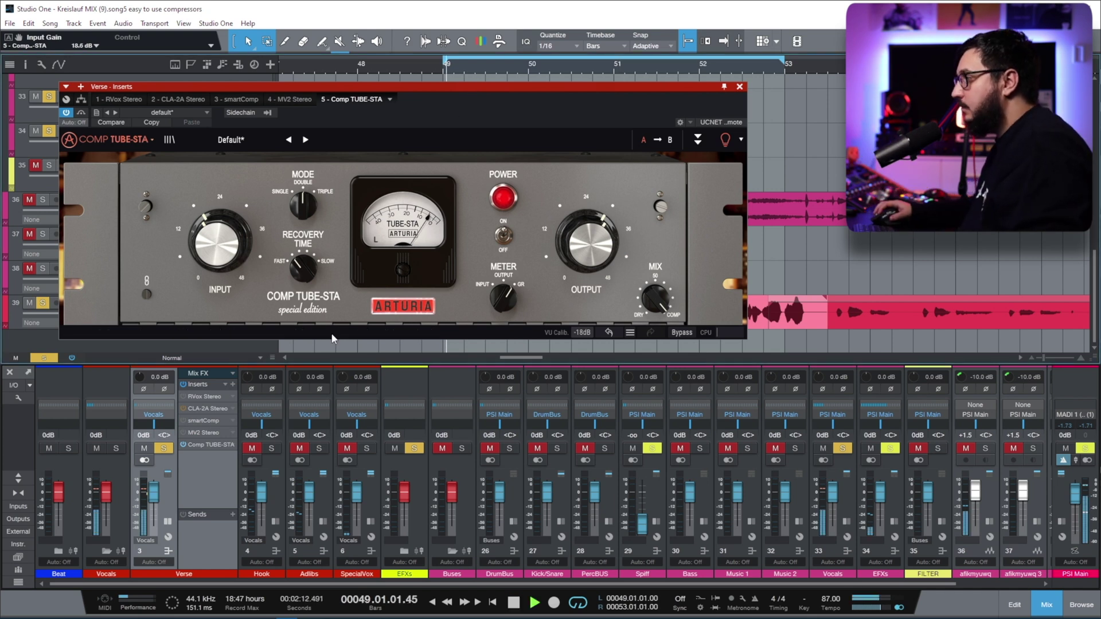
left_click_drag(220, 289, 220, 270)
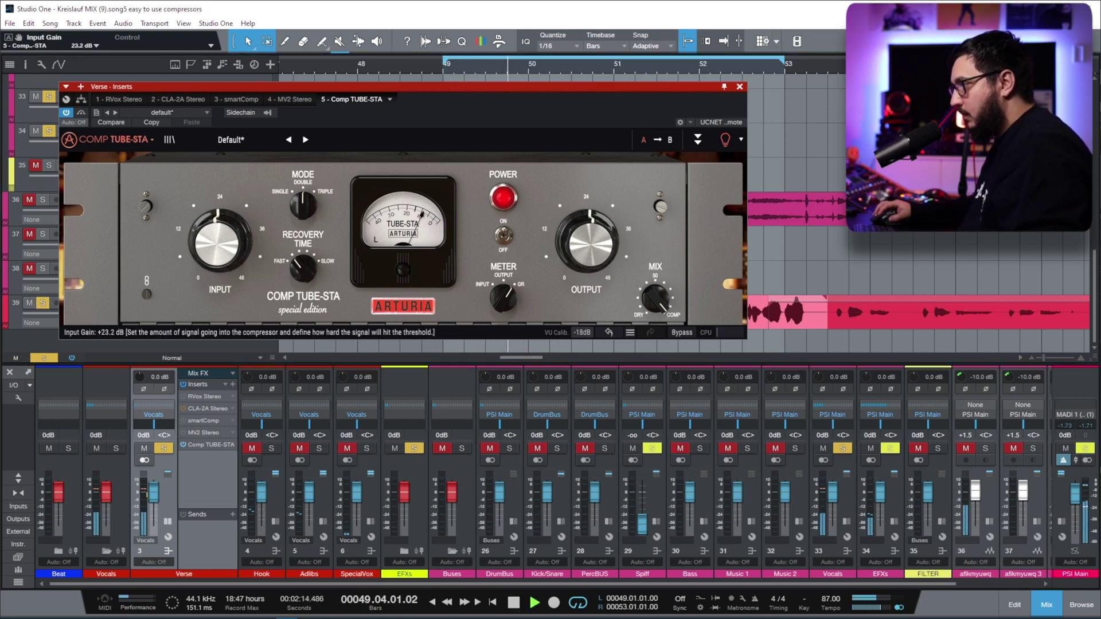
left_click_drag(588, 252, 588, 224)
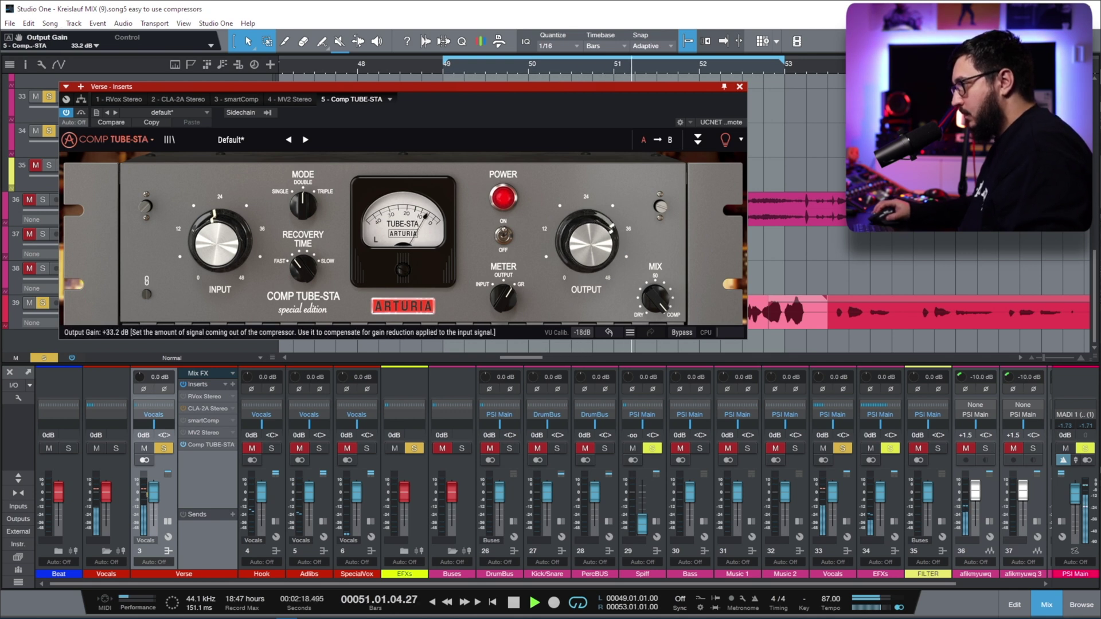
left_click(501, 237)
left_click(503, 236)
left_click_drag(588, 241, 587, 234)
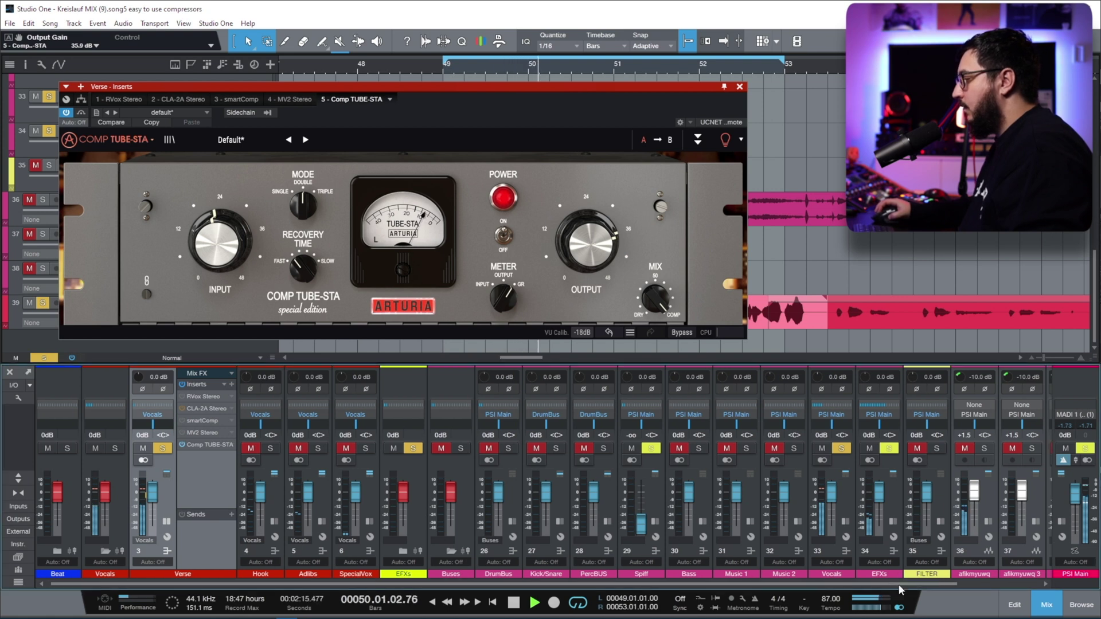
Step: Compare the soloed vocal with the Comp TUBE-STA powered off and on, and unsolo the Verse channel
scroll(1008, 505, "right", 3)
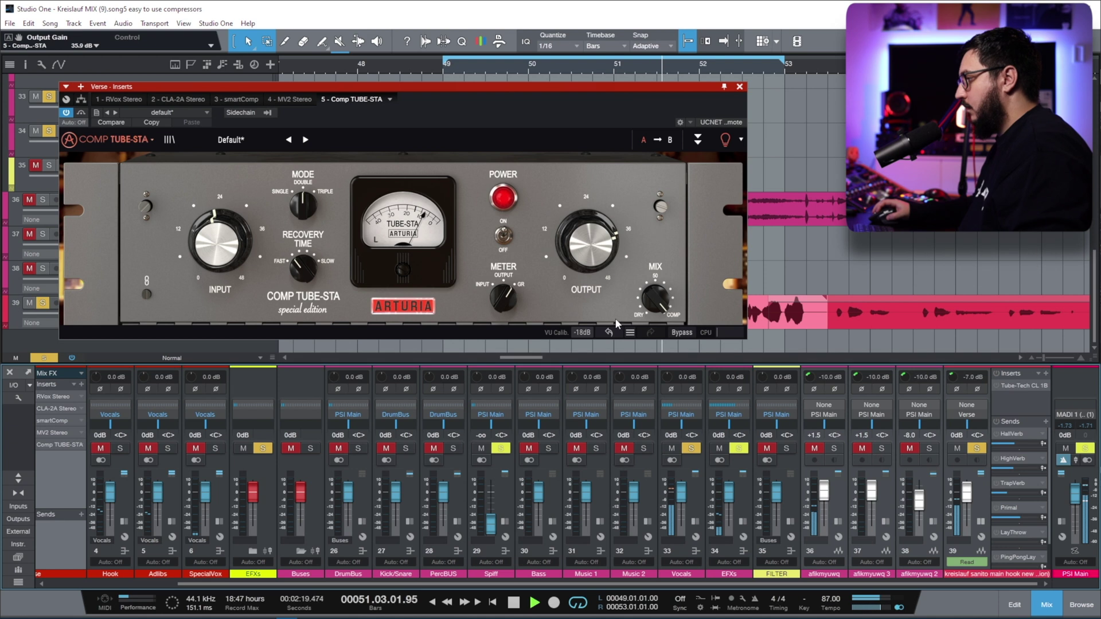
left_click(503, 238)
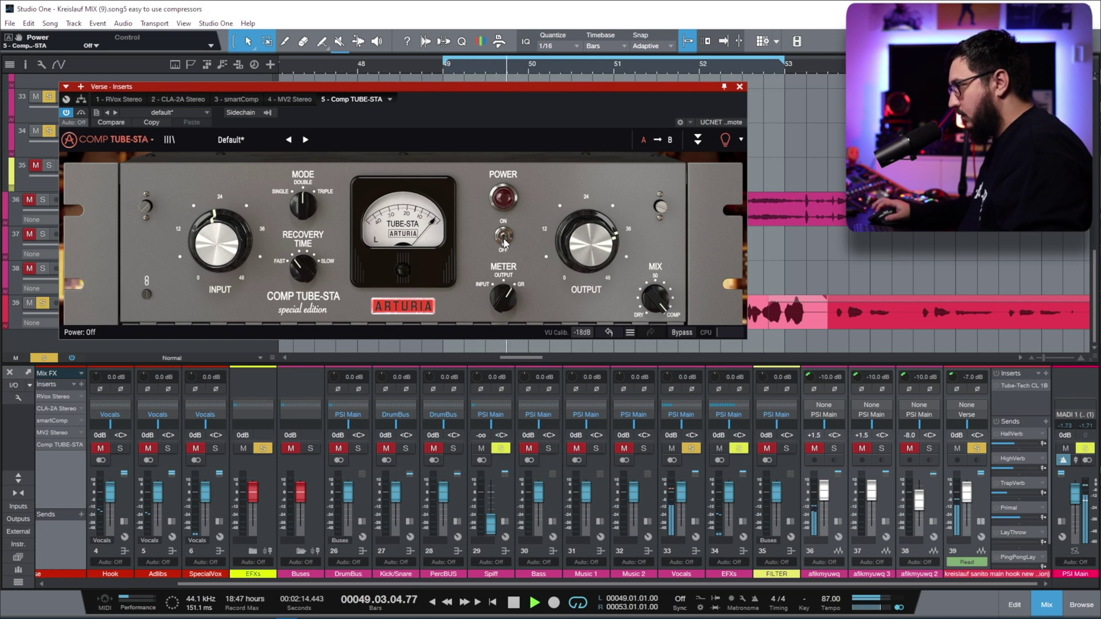
left_click(503, 237)
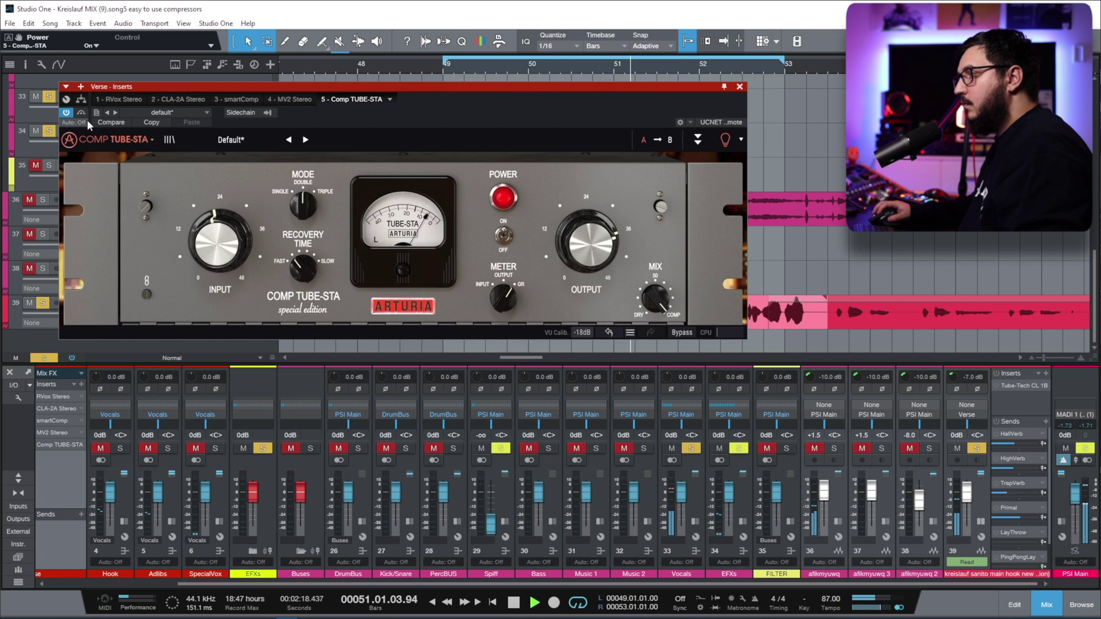
scroll(237, 586, "left", 3)
scroll(237, 586, "left", 1)
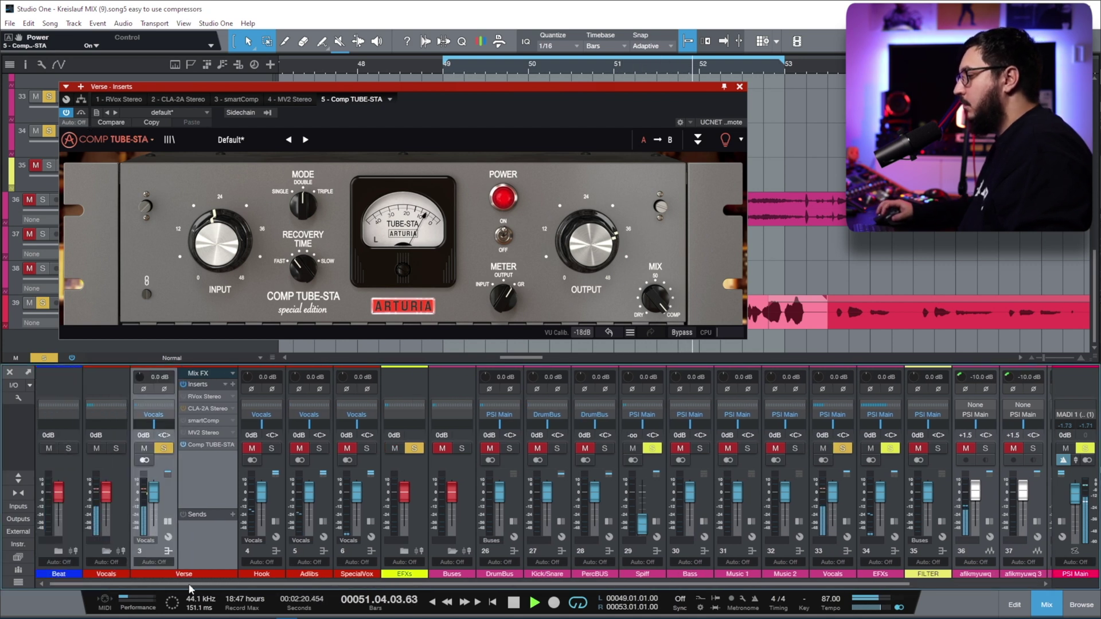
left_click(164, 447)
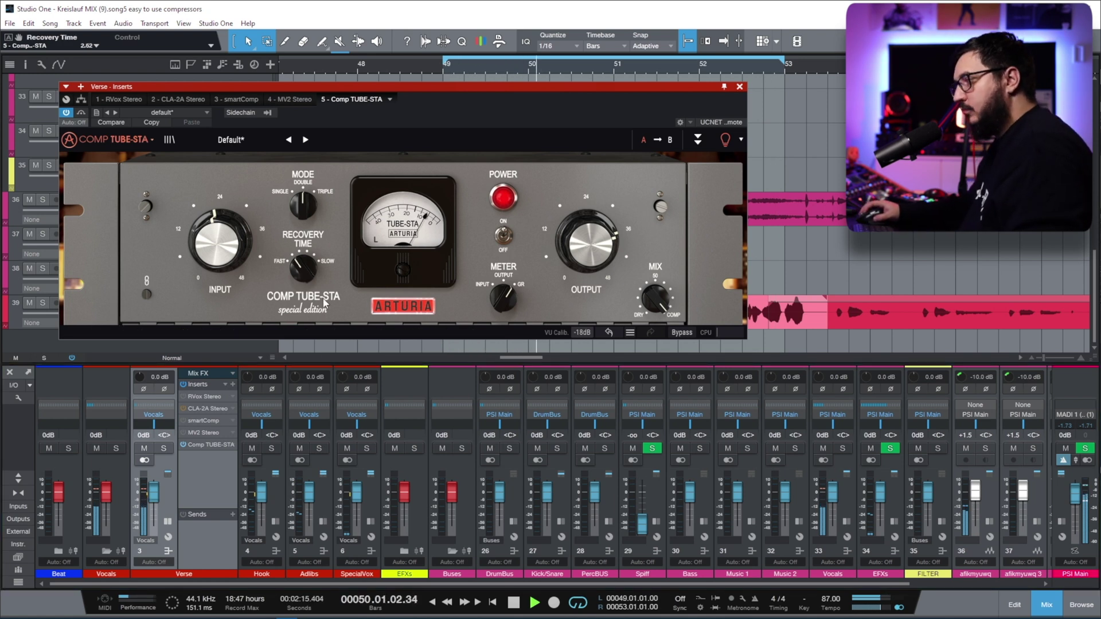
Step: Stop playback, switch the recovery mode to Single, and compare the compressor powered off and on in the full mix
key("space")
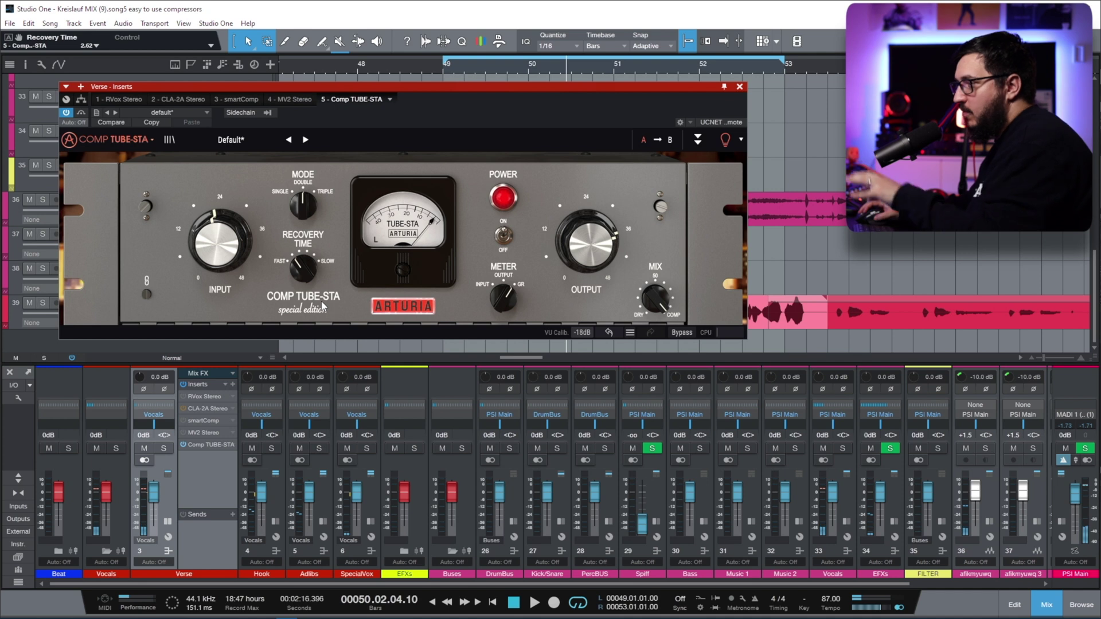
scroll(305, 210, "down", 1)
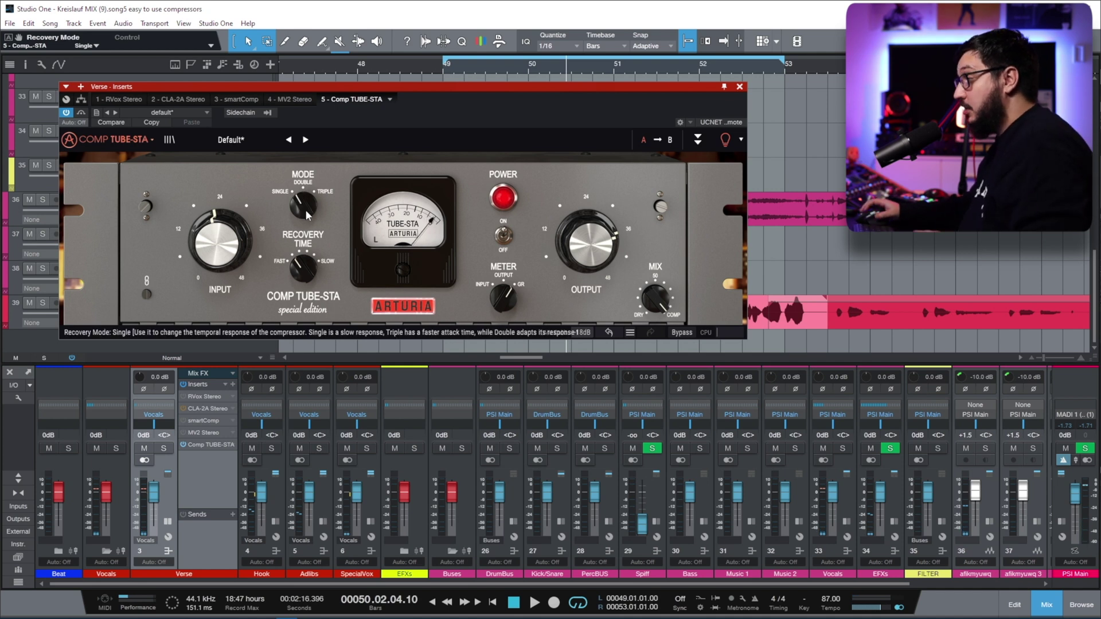
key("space")
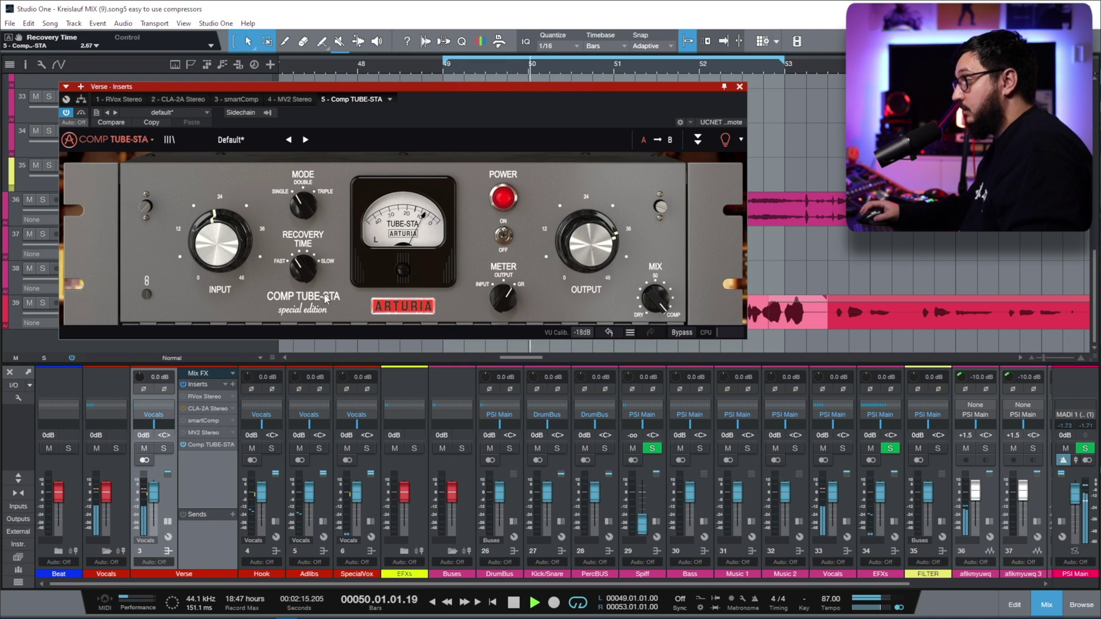
left_click(507, 248)
left_click(512, 256)
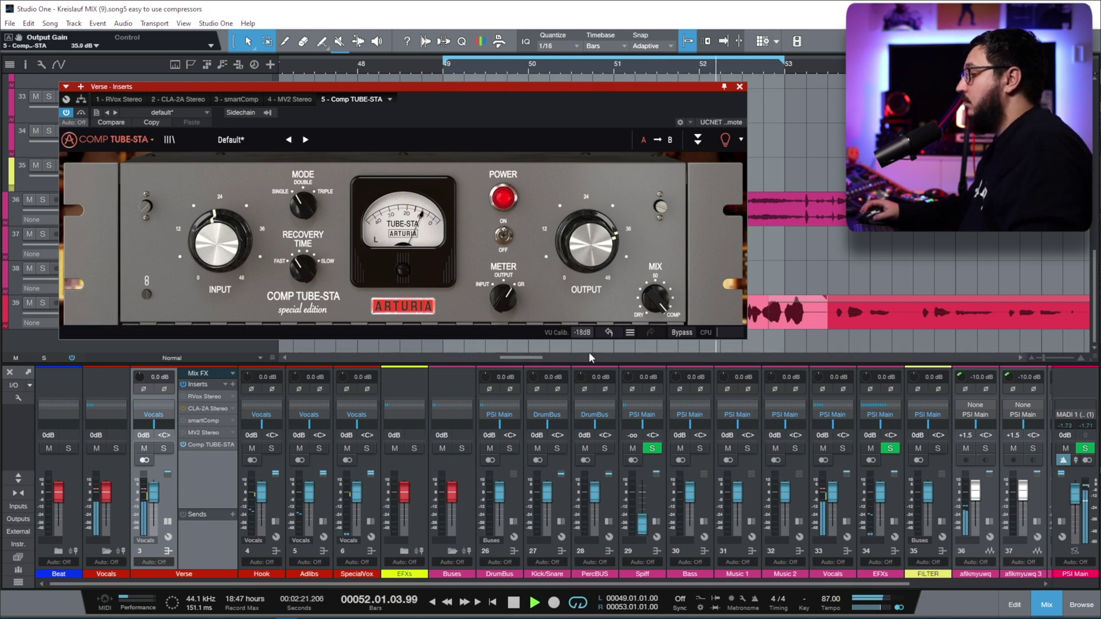
Step: Set the mode to Double, the input gain to 22.8 dB and the output gain to about 34.4 dB during playback
left_click_drag(467, 585, 755, 597)
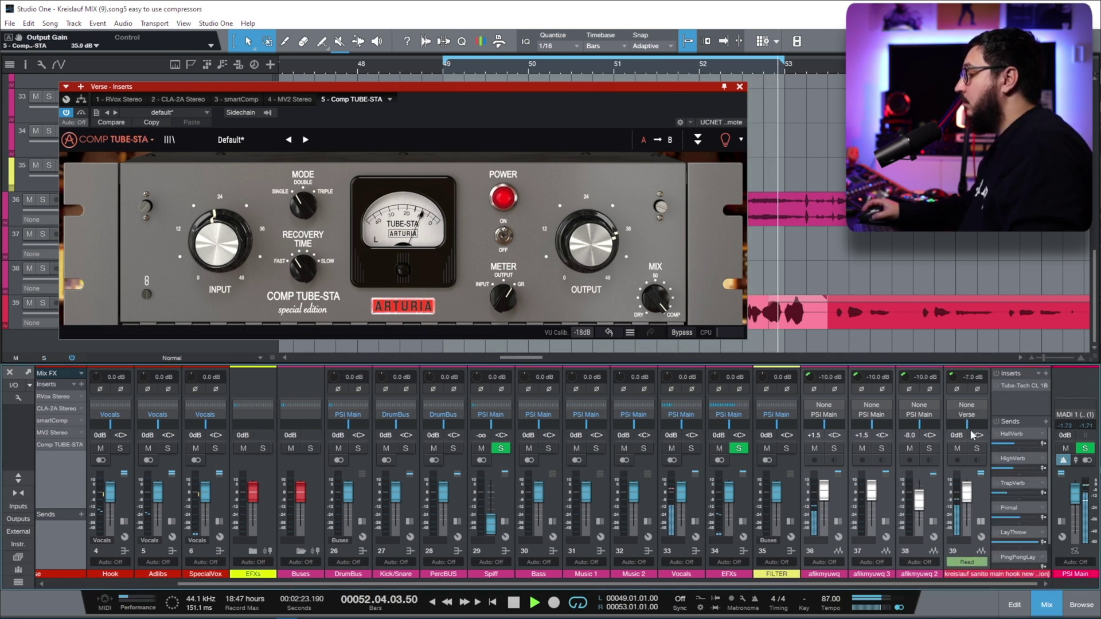
left_click_drag(837, 584, 710, 584)
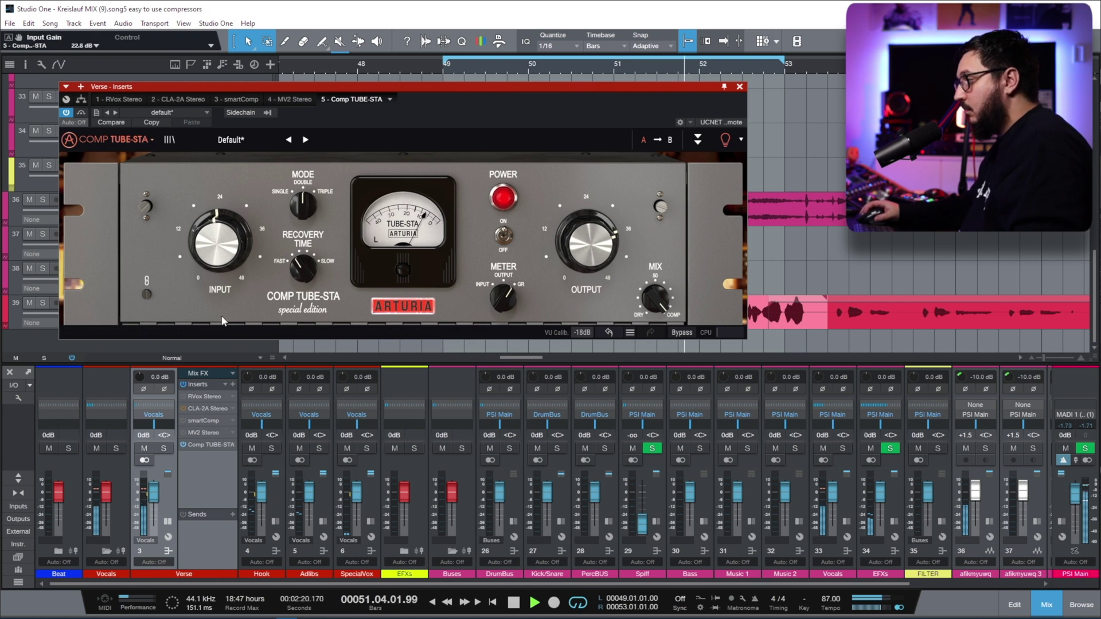
scroll(219, 273, "up", 1)
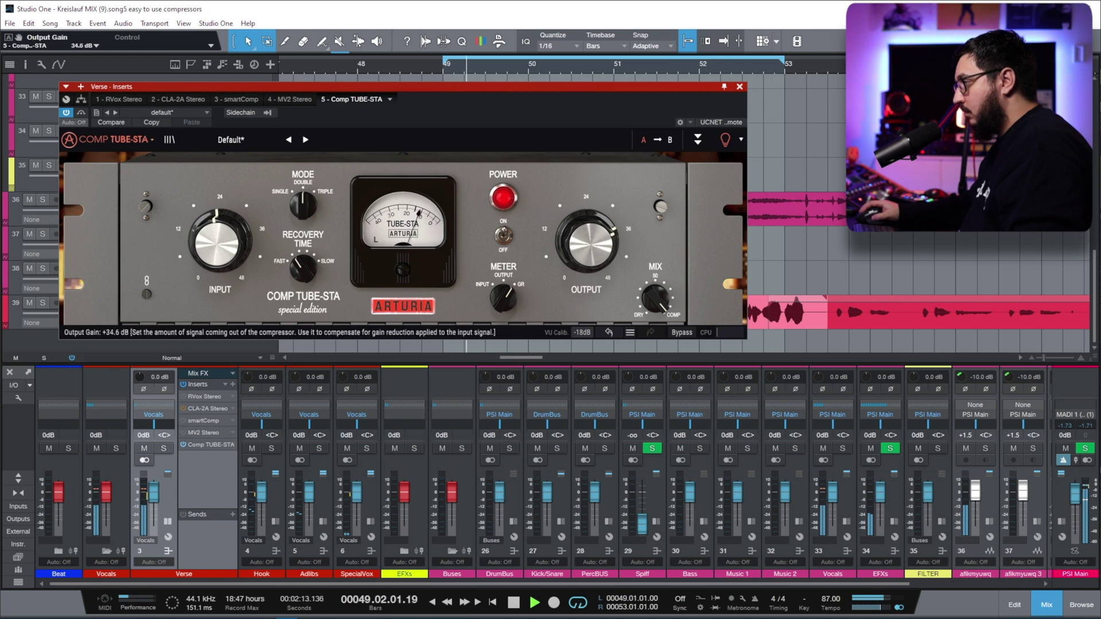
scroll(613, 231, "down", 1)
Step: Compare the full mix with the Comp TUBE-STA powered off and on, set its output gain to 34.8 dB, and stop playback
left_click(502, 230)
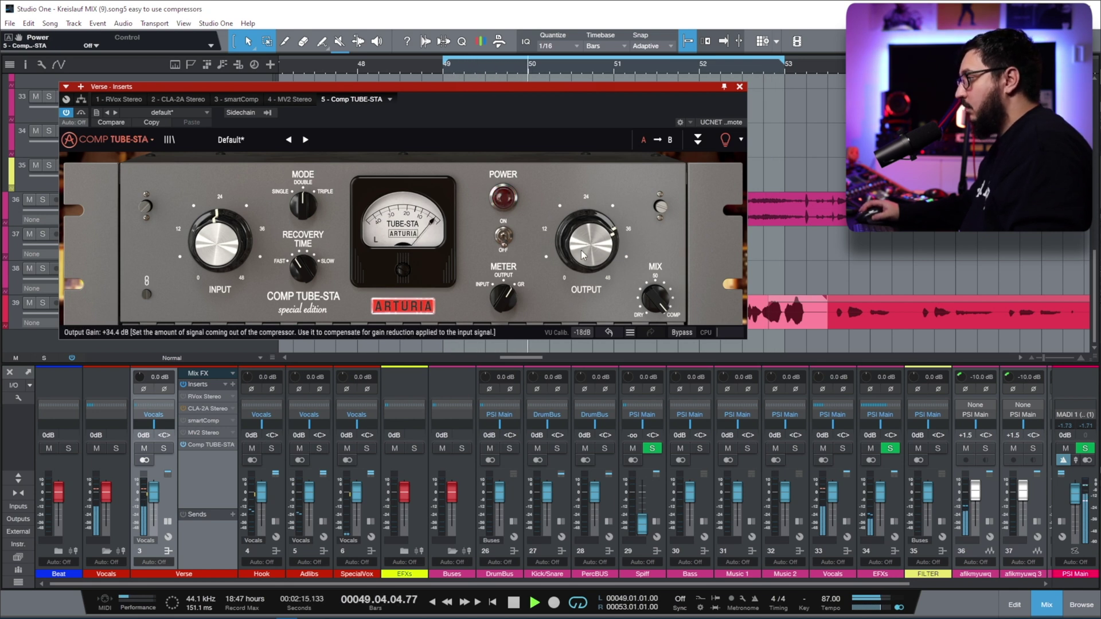
left_click(509, 246)
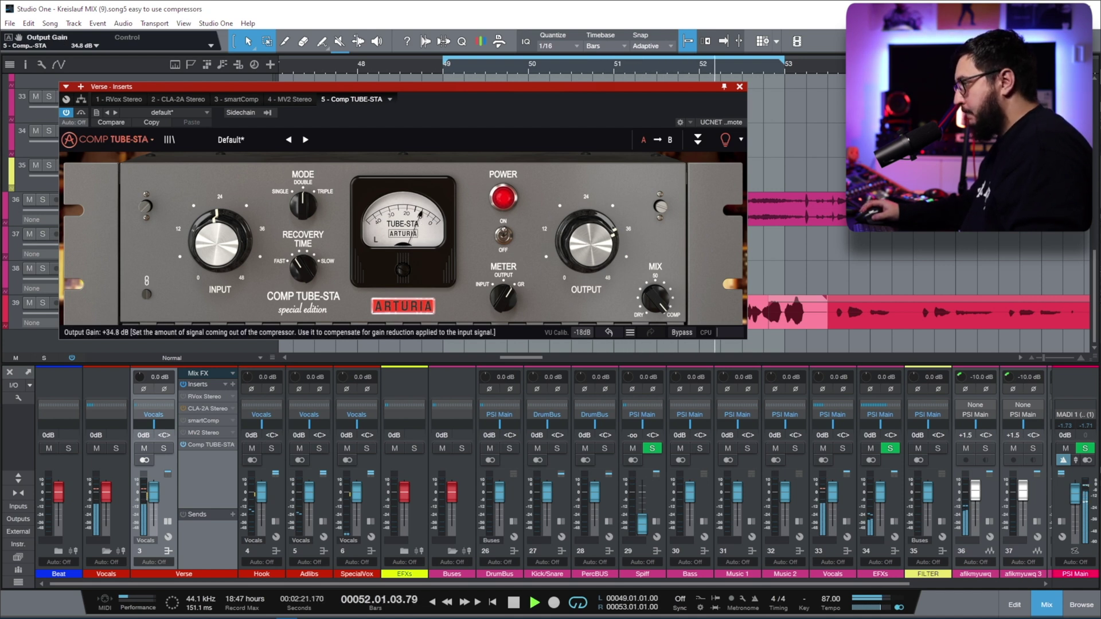
key("space")
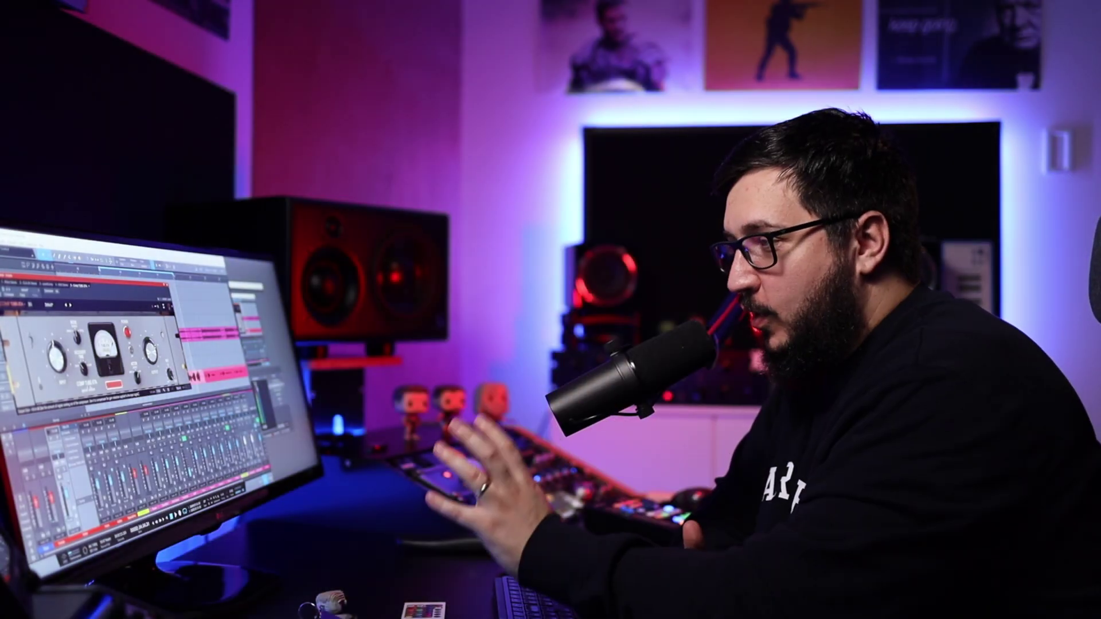